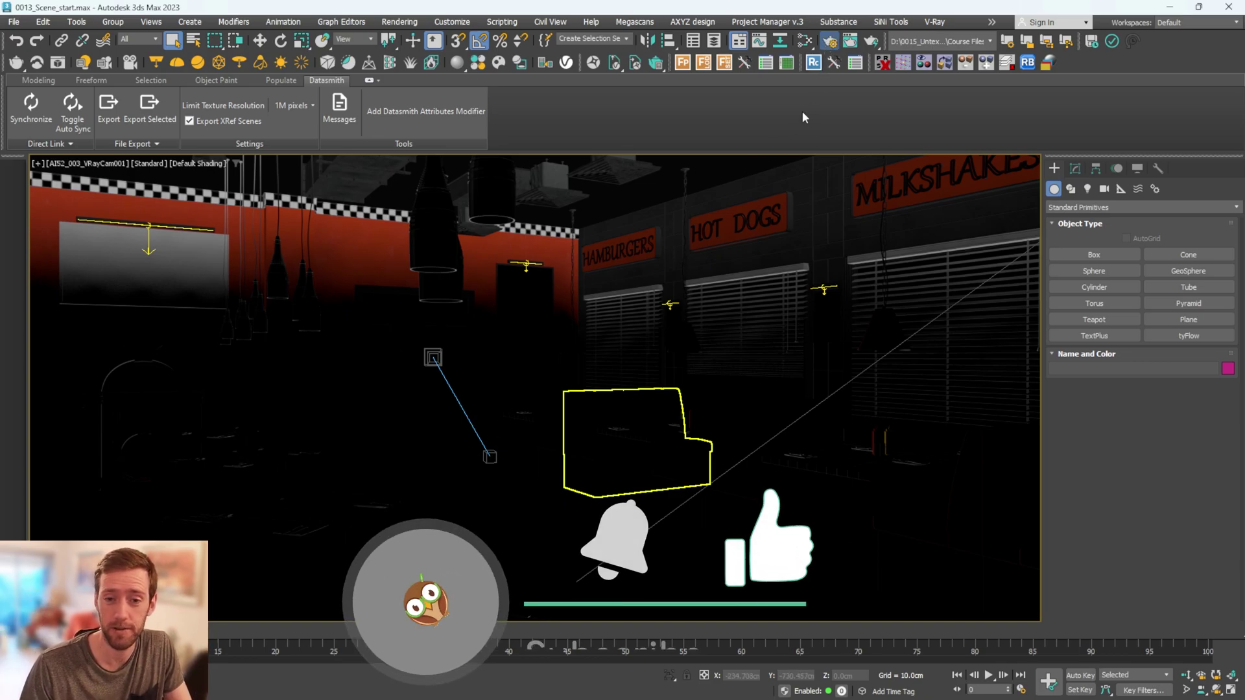
- Open Render Setup for the diner's VRayCam001 view with F10
{"action": "key", "text": "F10"}
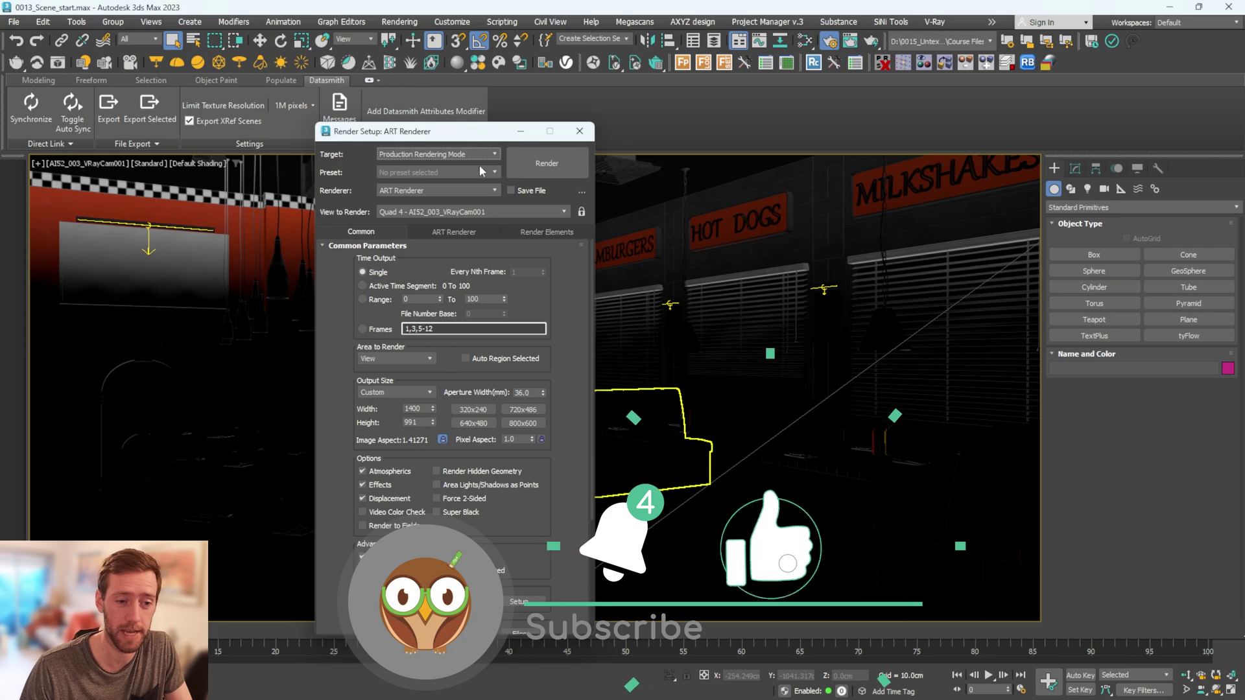
- Make V-Ray 6 Update 1 the production renderer and show its V-Ray sampling settings
{"action": "left_click", "coordinate": [440, 189]}
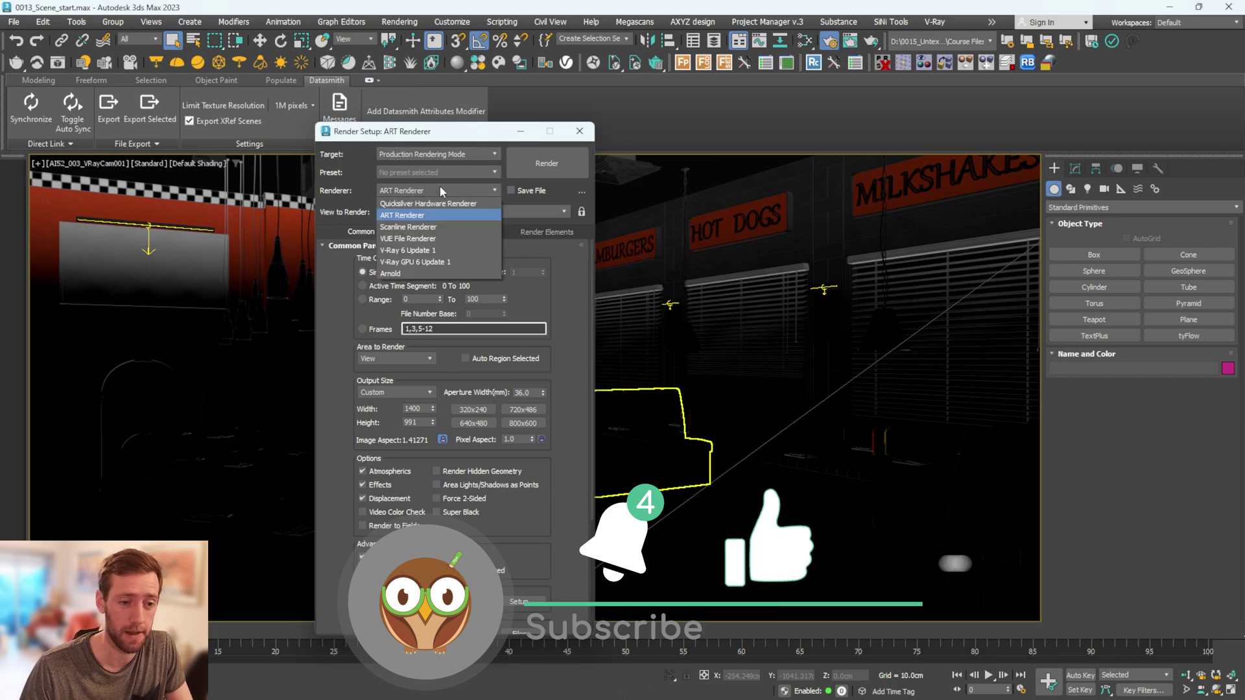
{"action": "left_click", "coordinate": [410, 251]}
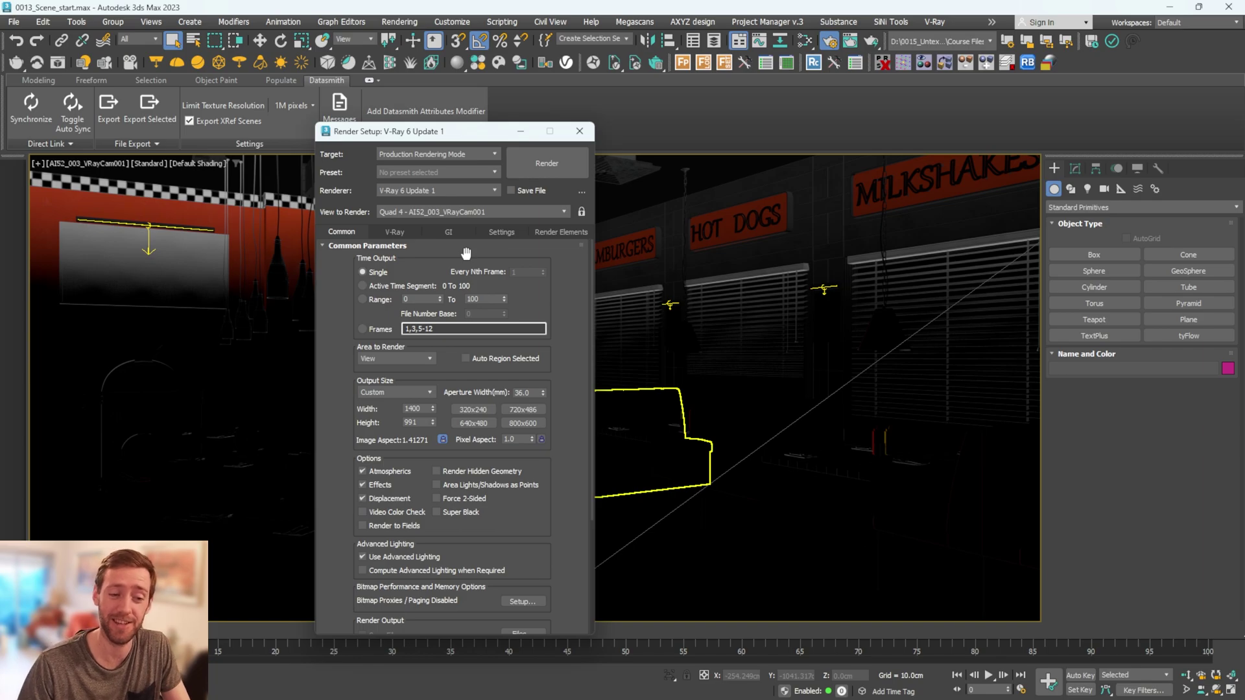
{"action": "left_click", "coordinate": [396, 232]}
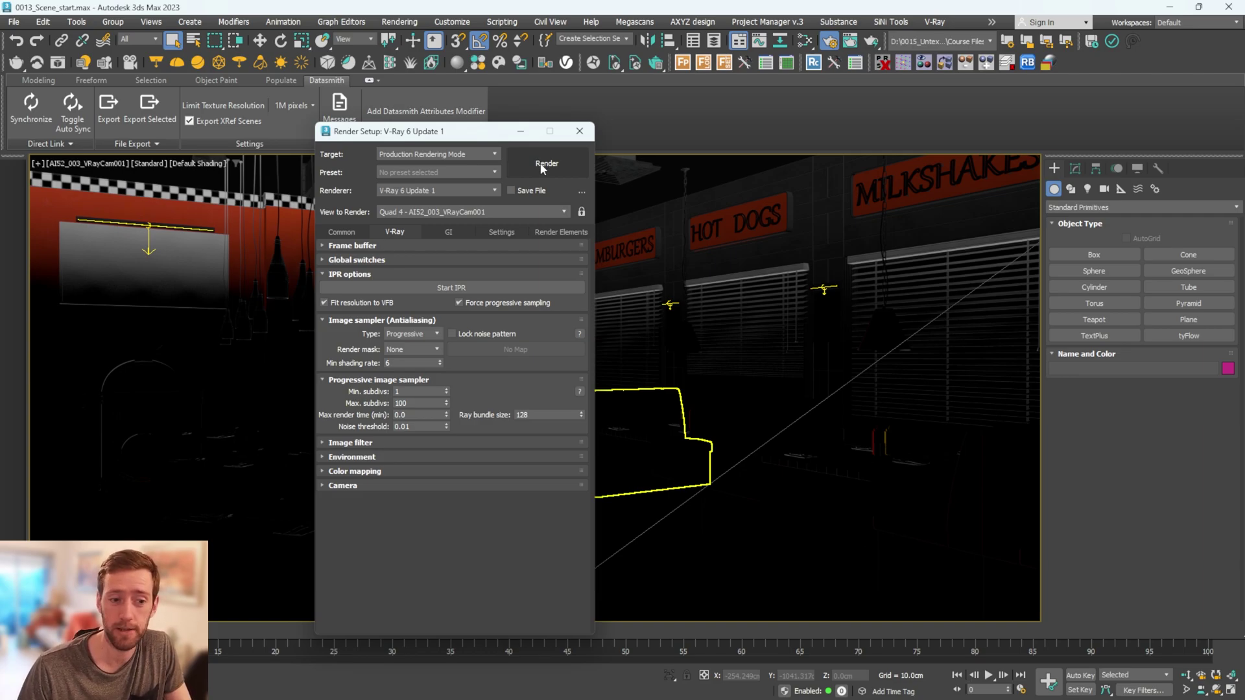
{"action": "left_click", "coordinate": [454, 233]}
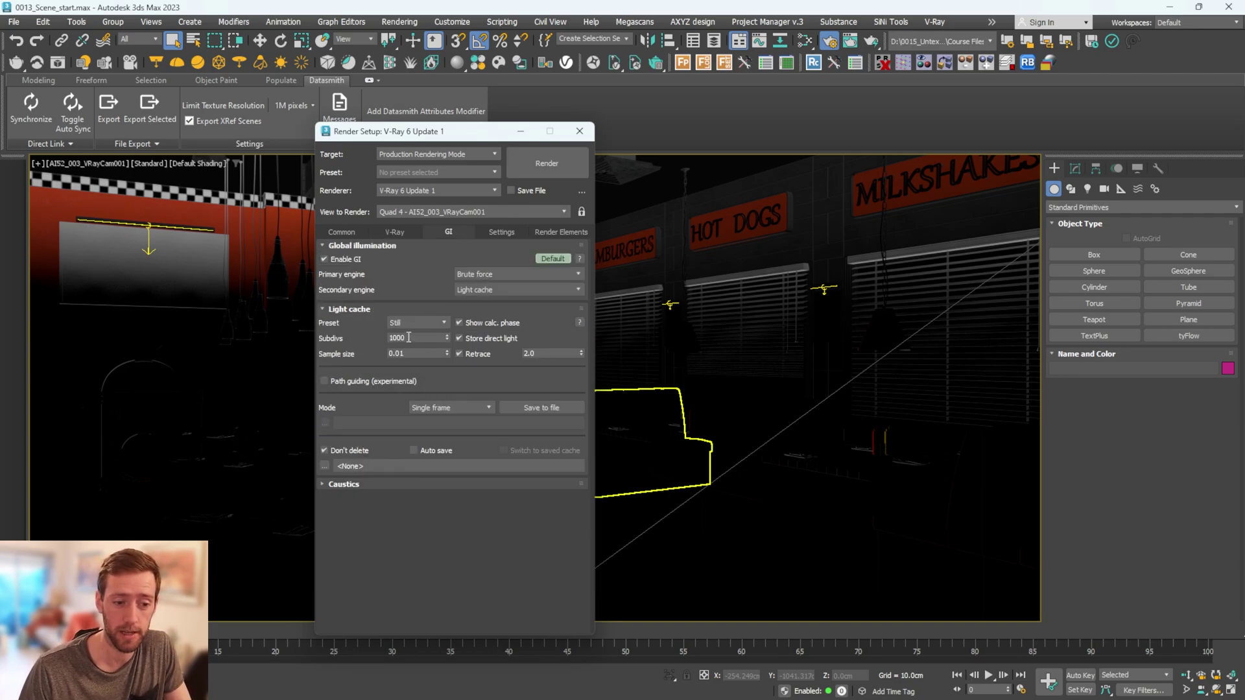
{"action": "left_click", "coordinate": [397, 232]}
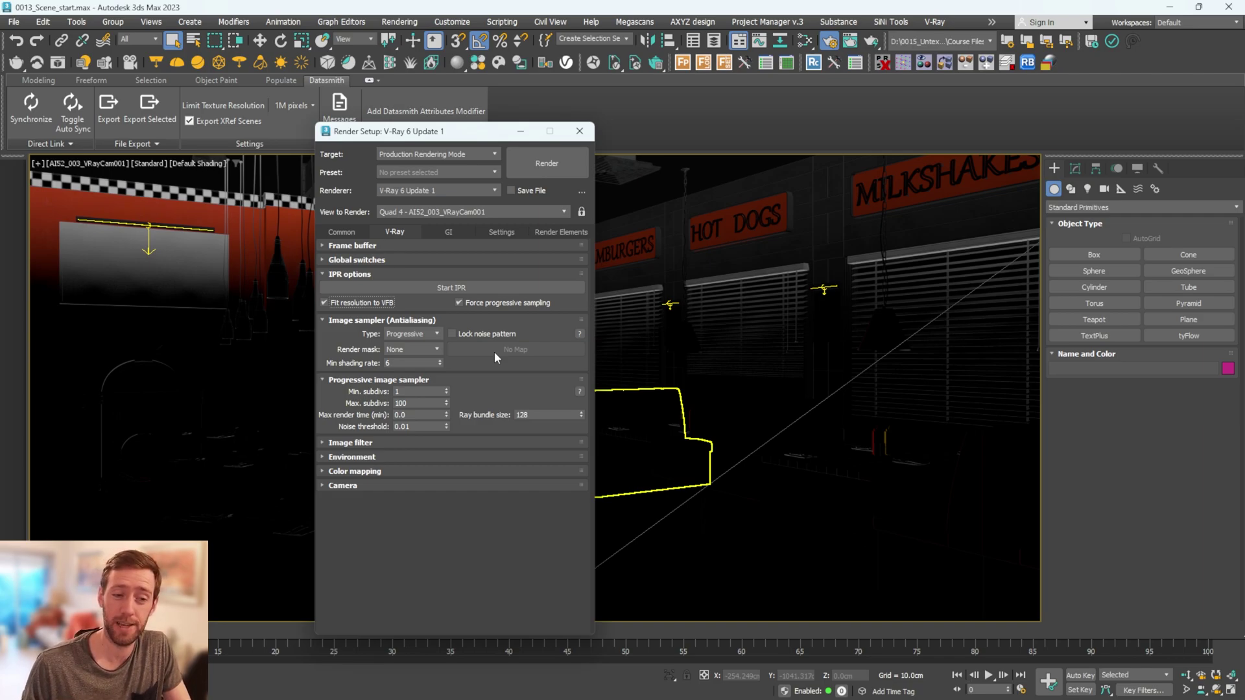
{"action": "left_click", "coordinate": [449, 259]}
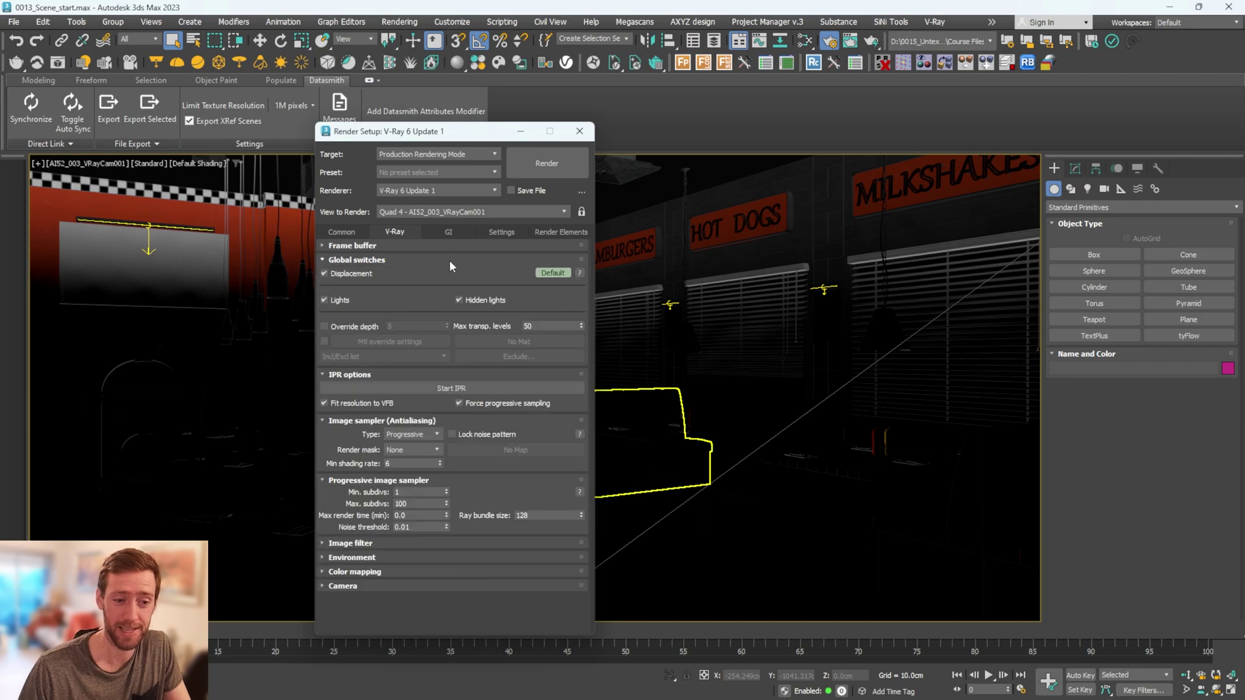
{"action": "left_click", "coordinate": [395, 262]}
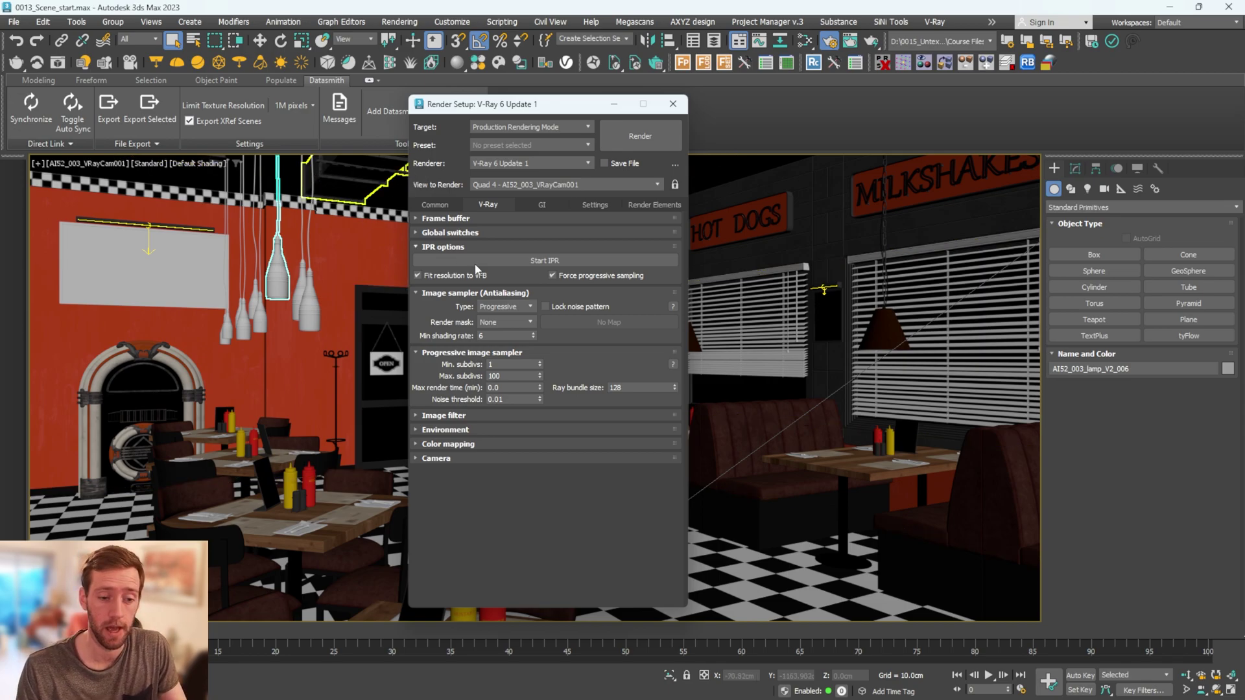
- Check the image sampler types and start a render of the camera view
{"action": "left_click", "coordinate": [525, 310]}
{"action": "left_click", "coordinate": [519, 330]}
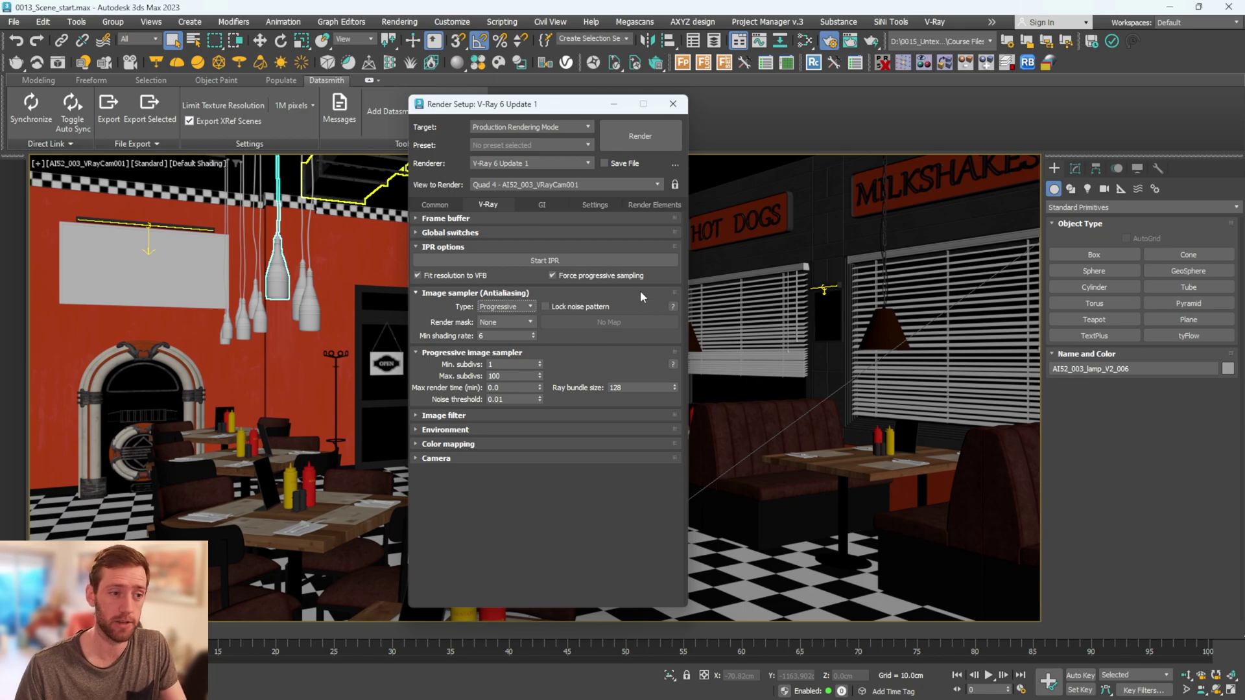
{"action": "key", "text": "shift+q"}
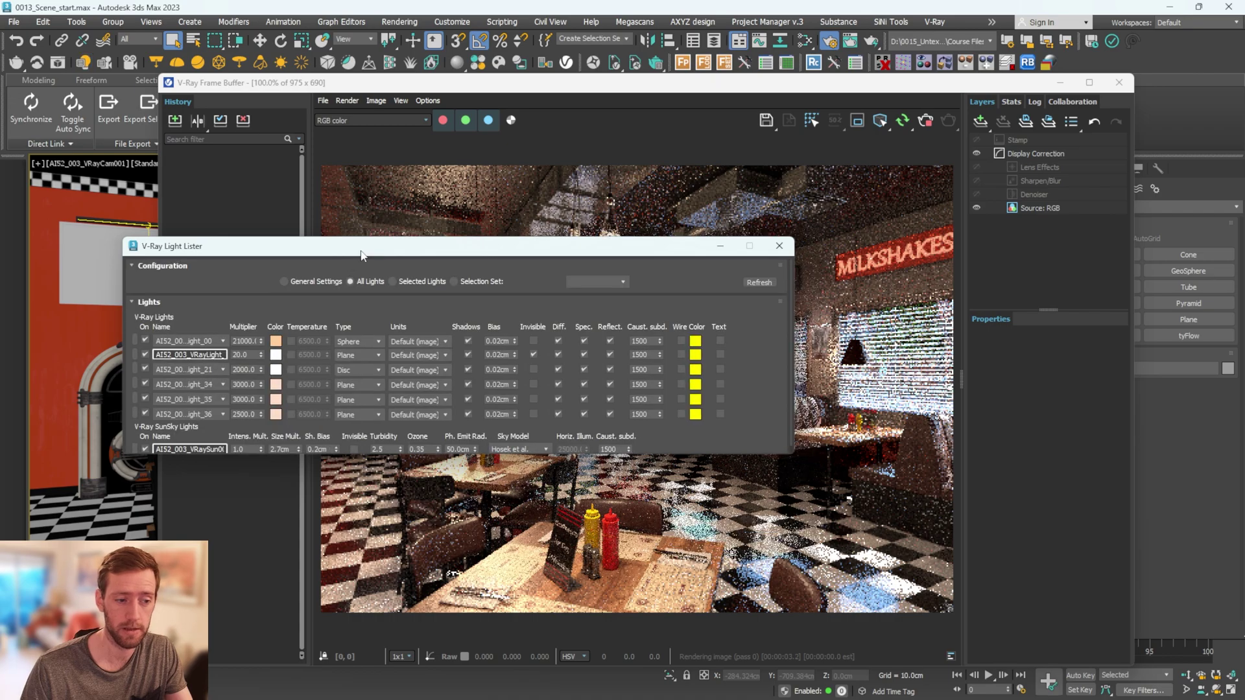
- Raise the VRaySun intensity multiplier to 10 in the Light Lister
{"action": "left_click", "coordinate": [142, 333]}
{"action": "key", "text": "Tab"}
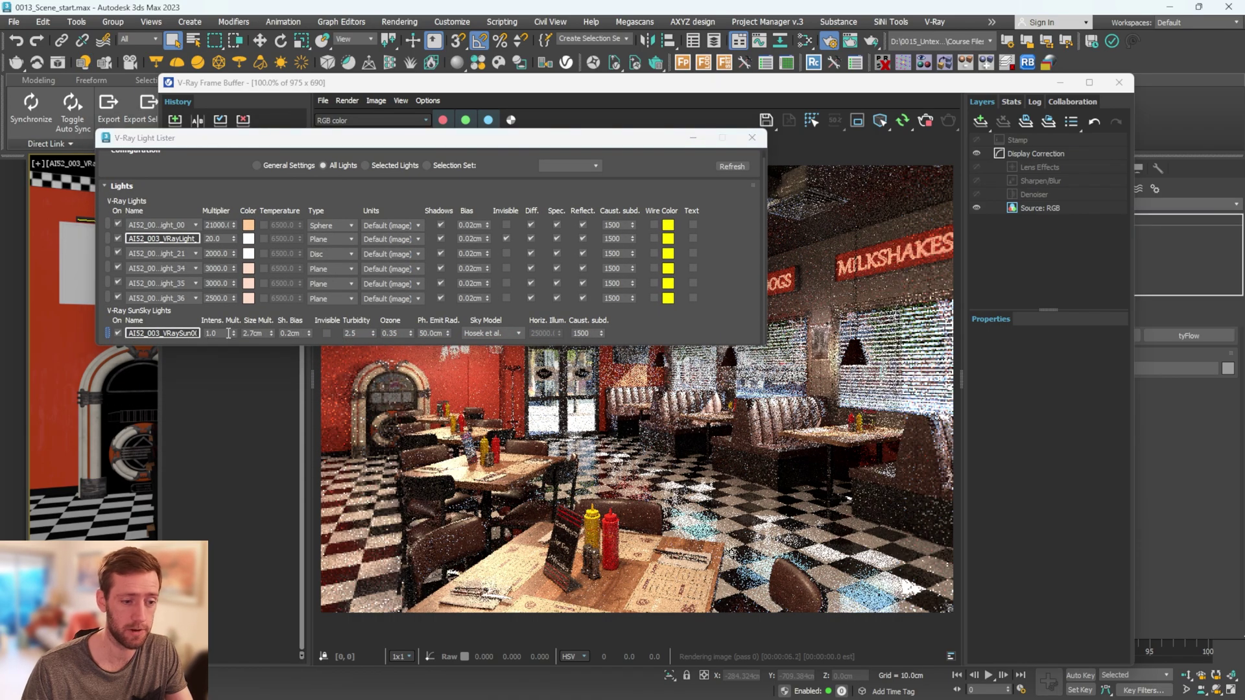
{"action": "type", "text": "10"}
{"action": "key", "text": "Return"}
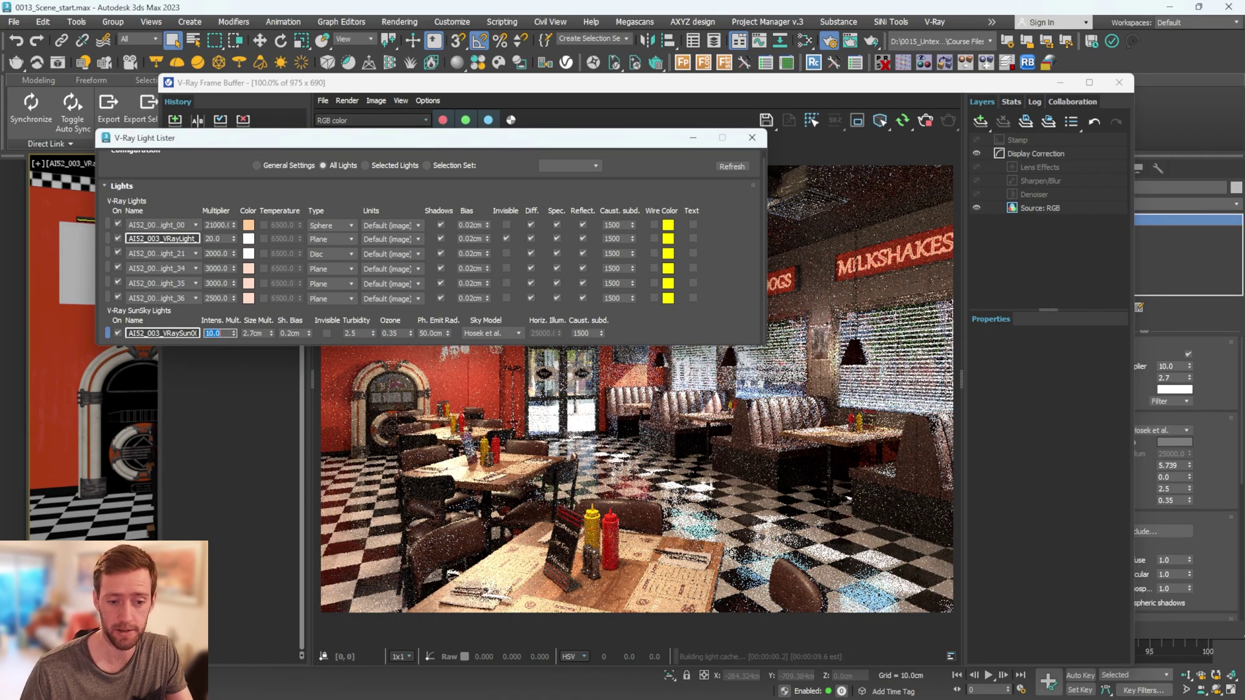
- Restore the VRaySun intensity multiplier to 1.0
{"action": "left_click_drag", "start_coordinate": [584, 142], "coordinate": [515, 125]}
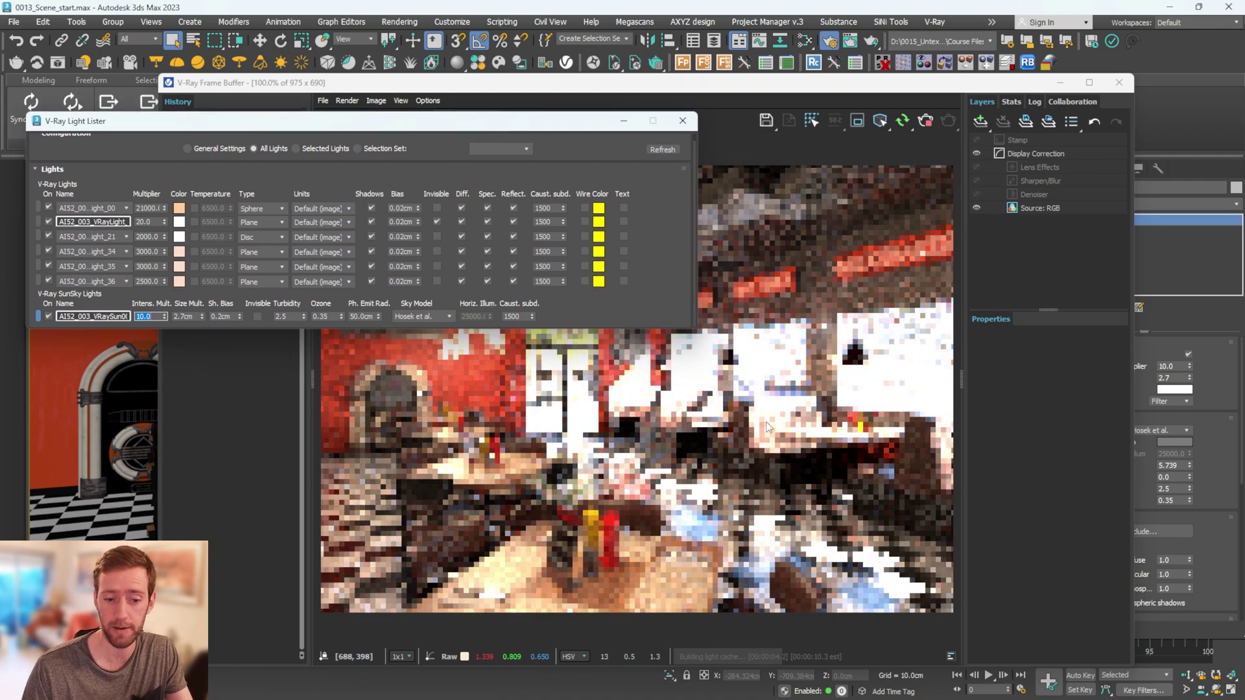
{"action": "scroll", "coordinate": [774, 388], "scroll_direction": "up", "scroll_amount": 1}
{"action": "scroll", "coordinate": [774, 388], "scroll_direction": "down", "scroll_amount": 1}
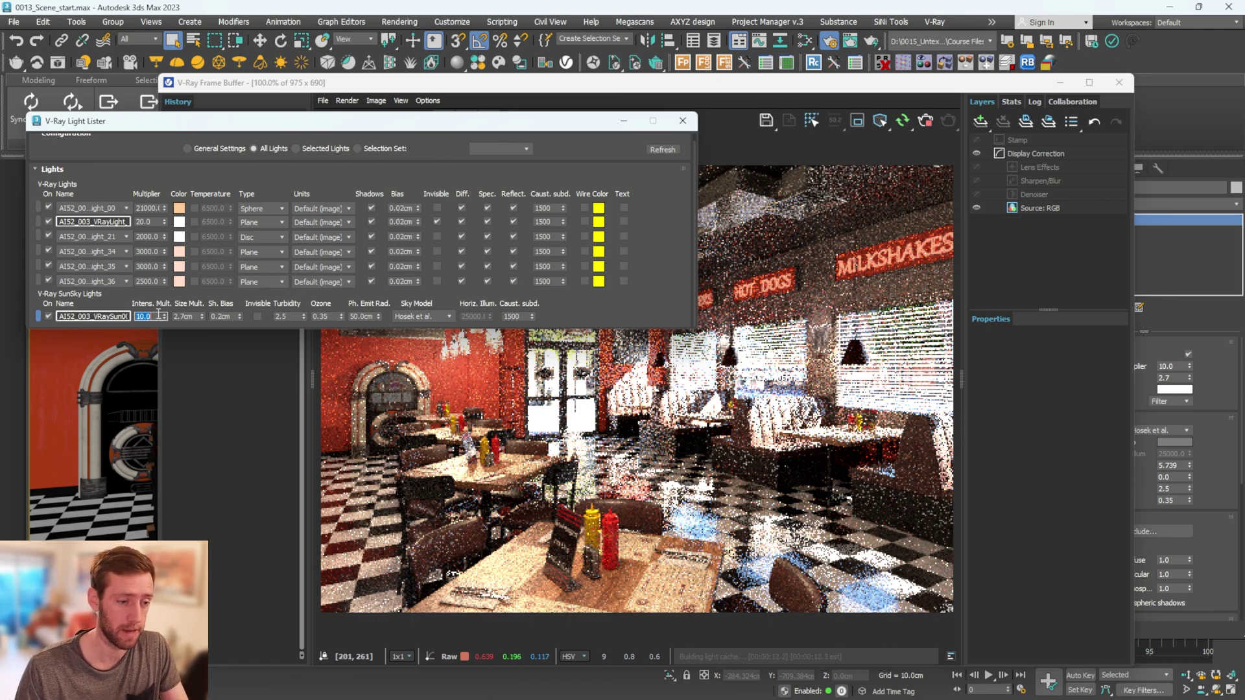
{"action": "type", "text": "1"}
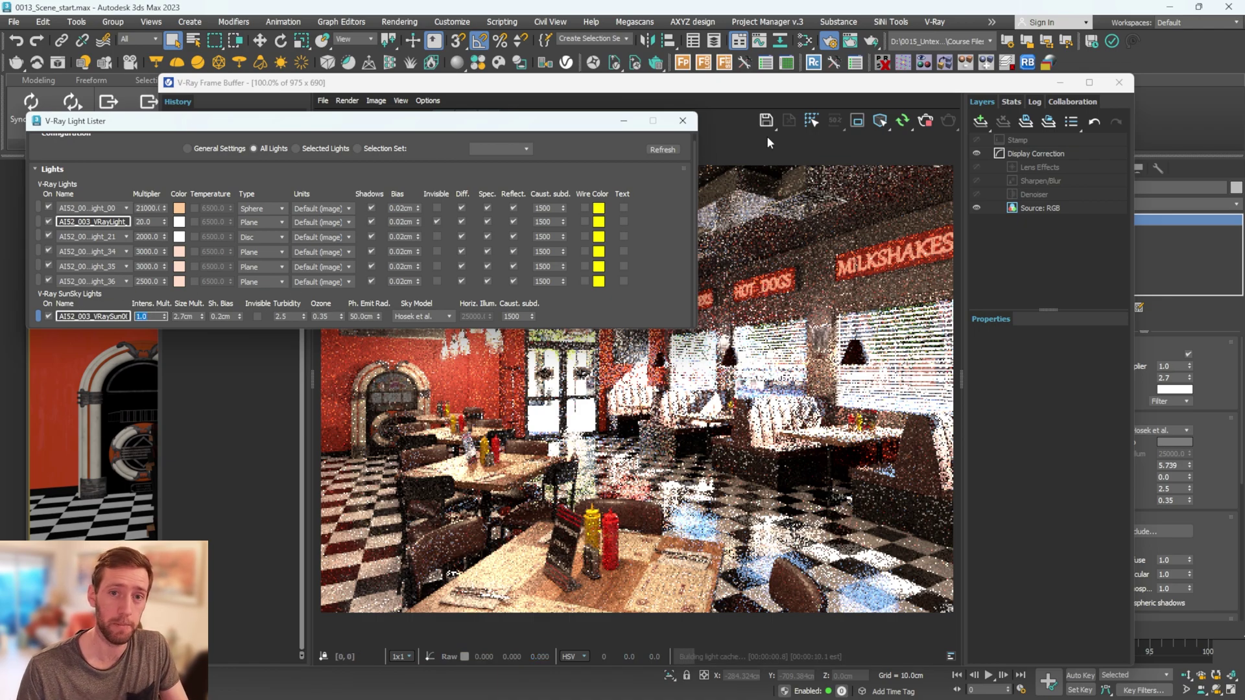
{"action": "key", "text": "Return"}
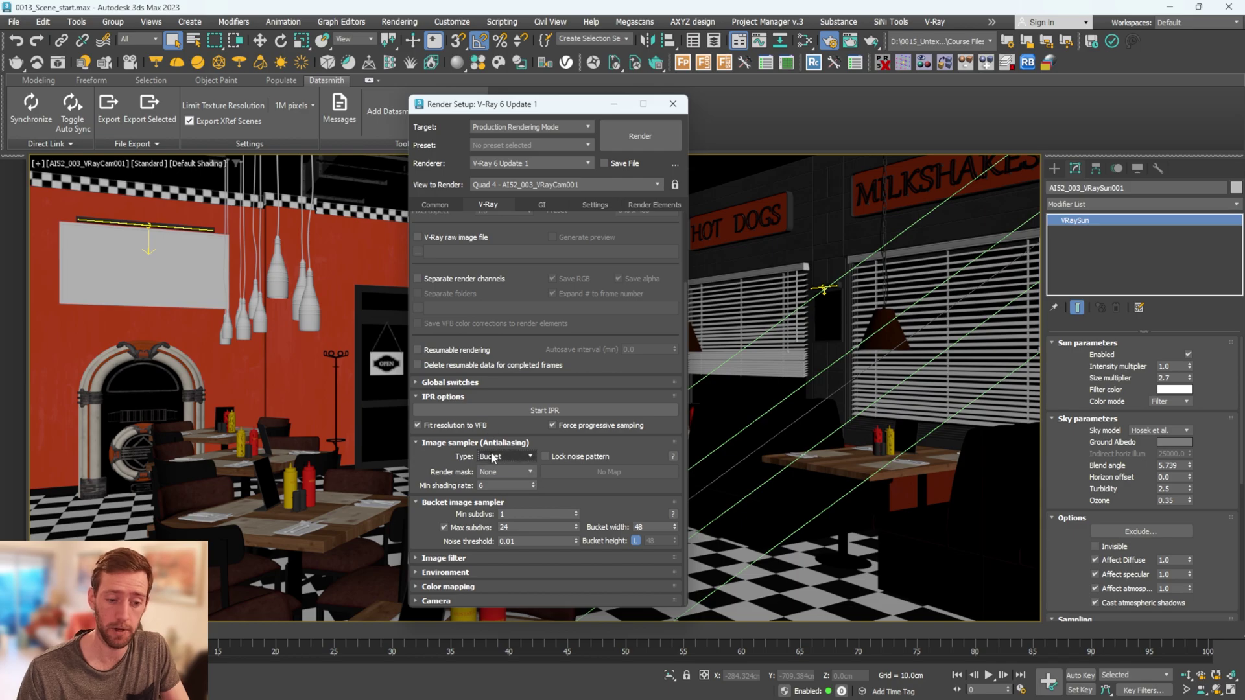
- Render the diner with the Bucket sampler and inspect it at 100% in the frame buffer
{"action": "left_click", "coordinate": [665, 136]}
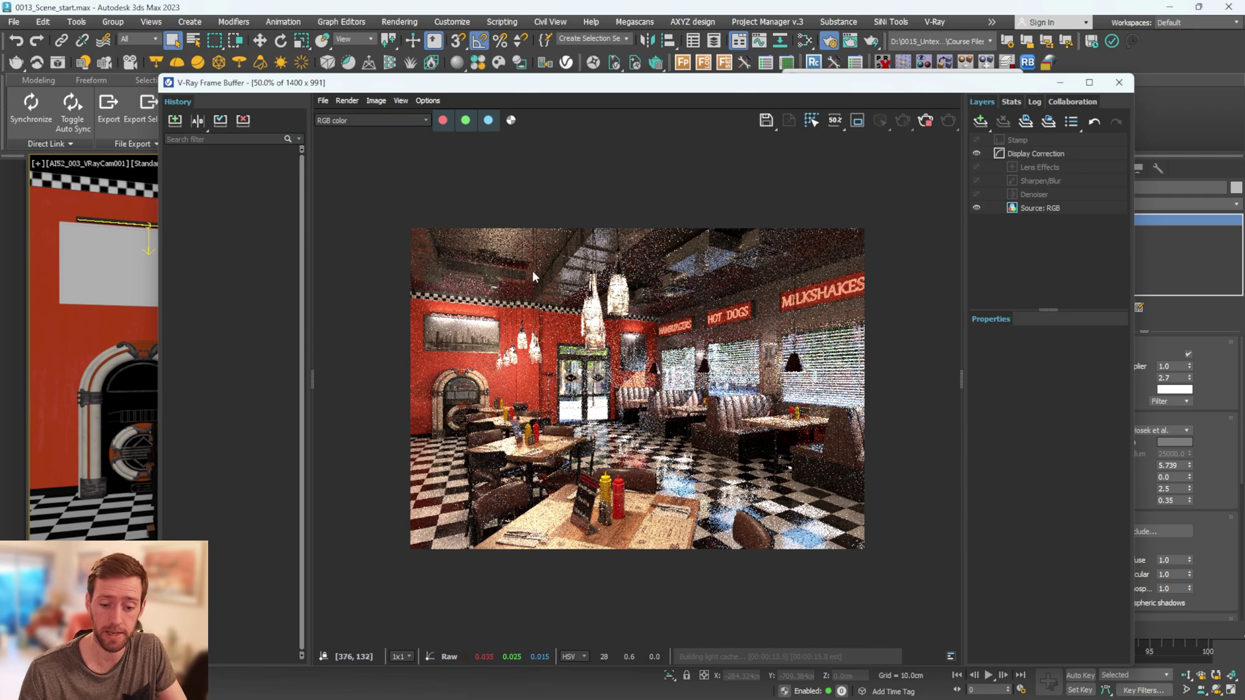
{"action": "double_click", "coordinate": [440, 290]}
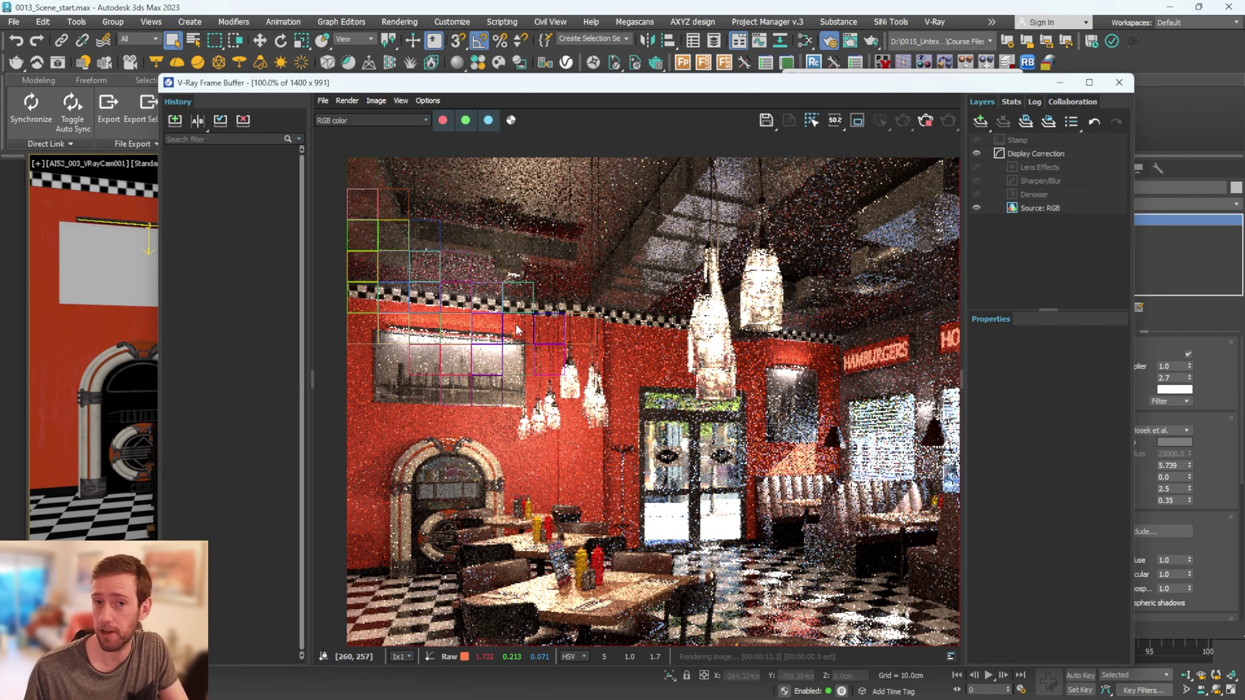
{"action": "left_click_drag", "start_coordinate": [623, 83], "coordinate": [570, 70]}
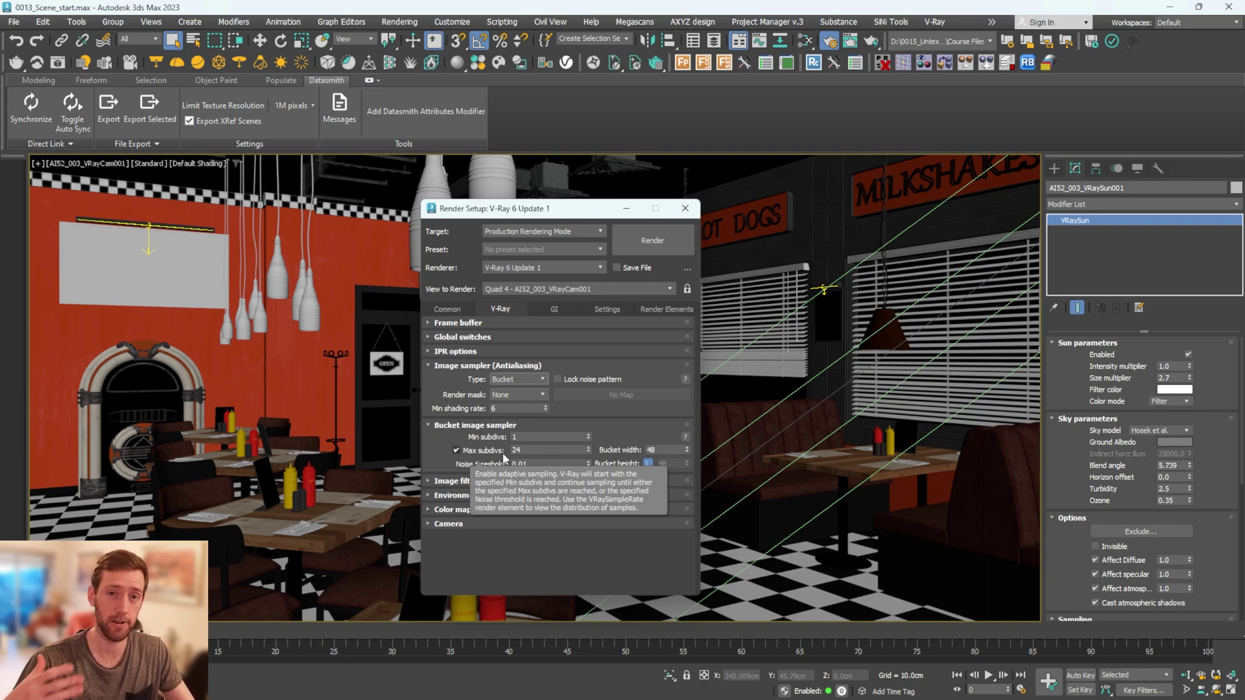
- Try Bucket Max subdivs values of 2, 4 and 8
{"action": "double_click", "coordinate": [519, 436]}
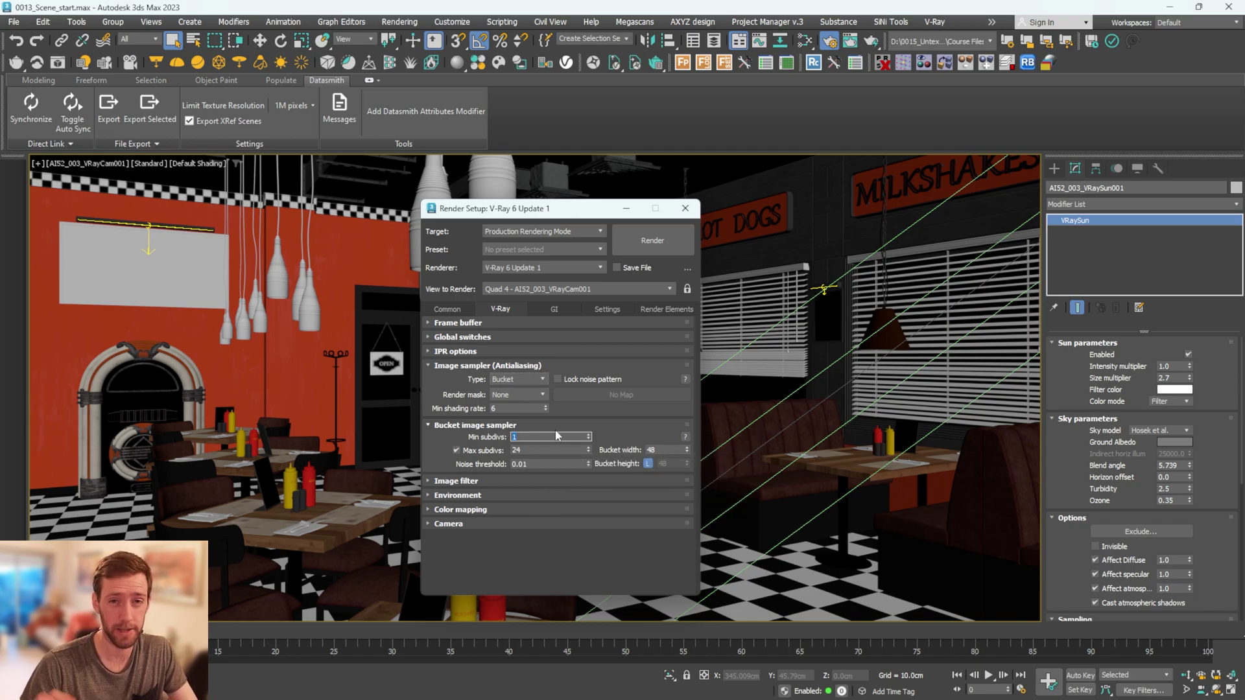
{"action": "double_click", "coordinate": [538, 450]}
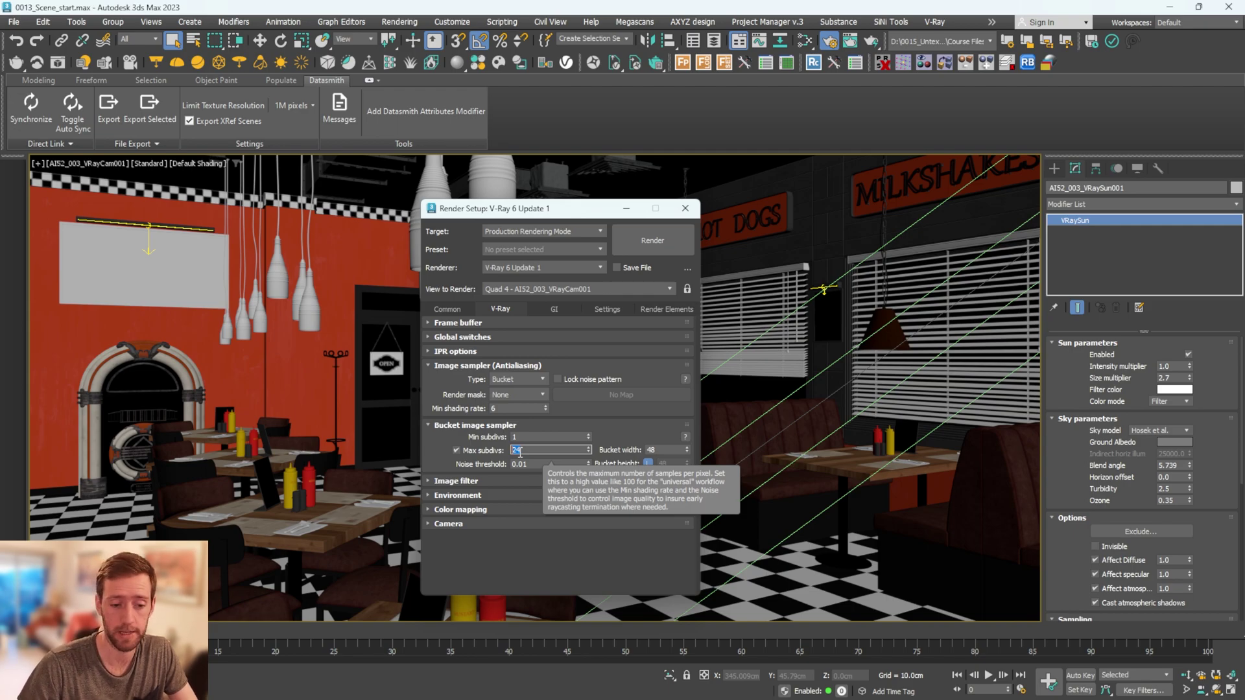
{"action": "key", "text": "Return"}
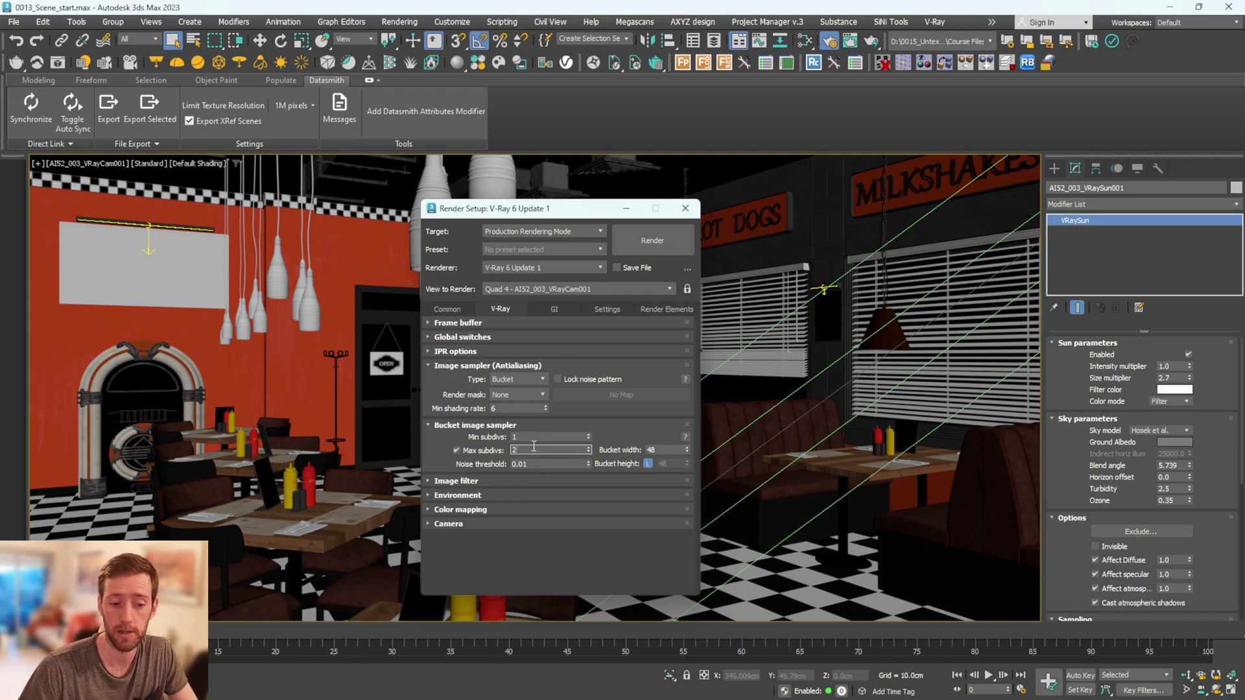
{"action": "key", "text": "Tab"}
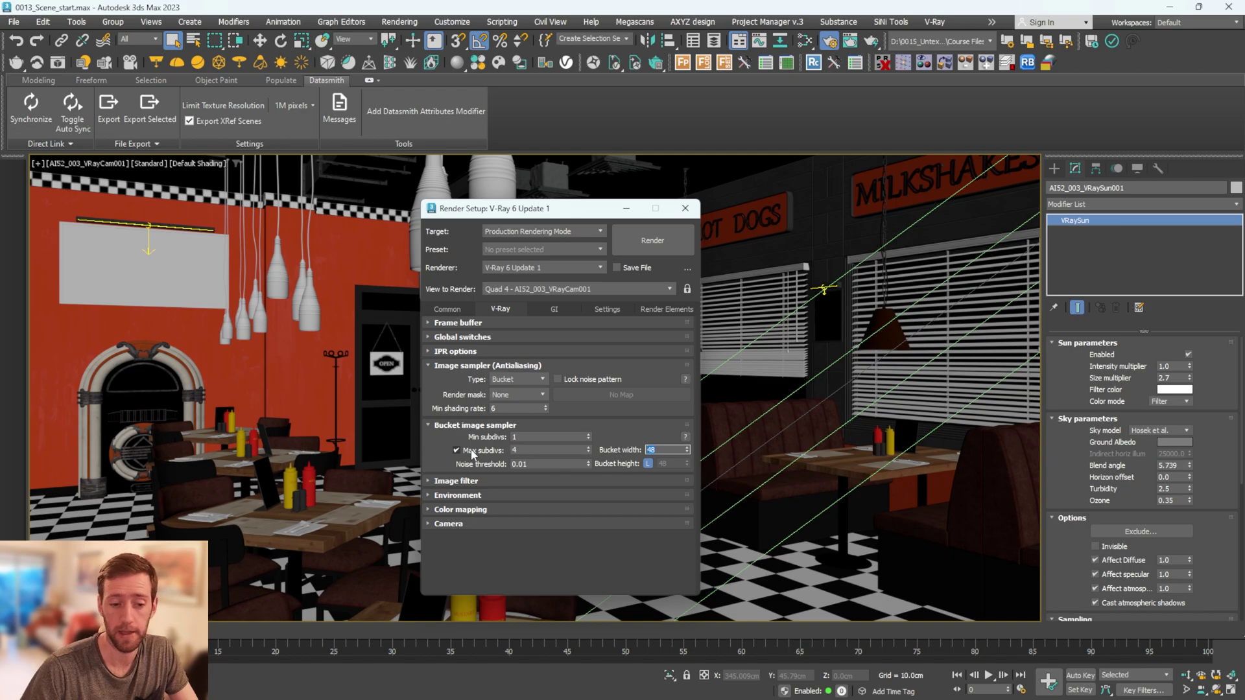
{"action": "key", "text": "shift+Tab"}
{"action": "type", "text": "8"}
{"action": "key", "text": "Tab"}
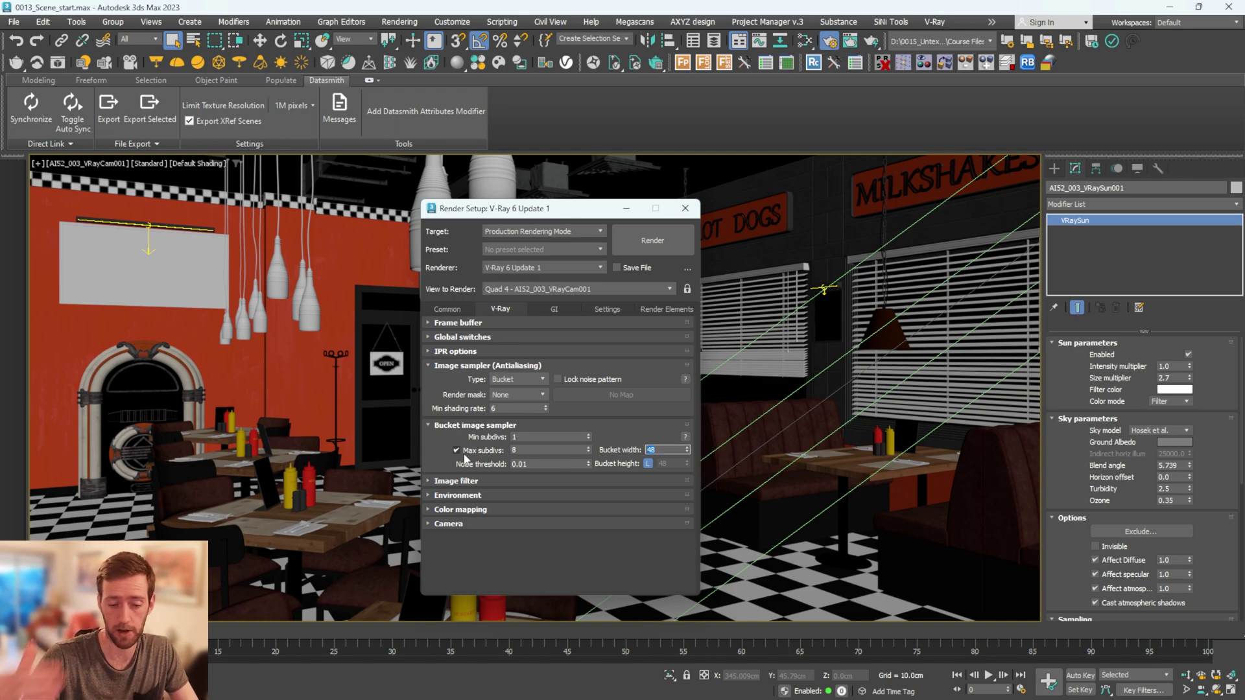
- Settle Max subdivs at 4, toggling its limit off and on, and review the noise threshold
{"action": "double_click", "coordinate": [525, 450]}
{"action": "type", "text": "4"}
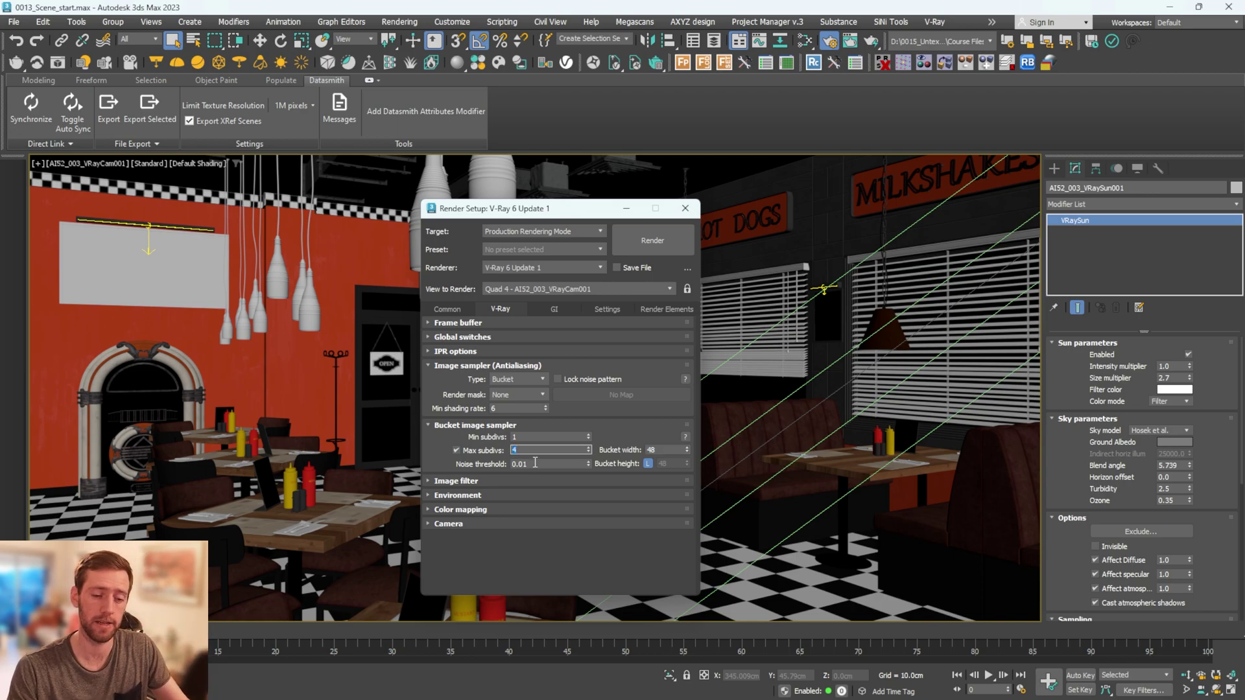
{"action": "left_click", "coordinate": [457, 450]}
{"action": "left_click", "coordinate": [481, 452]}
{"action": "double_click", "coordinate": [544, 465]}
{"action": "double_click", "coordinate": [523, 450]}
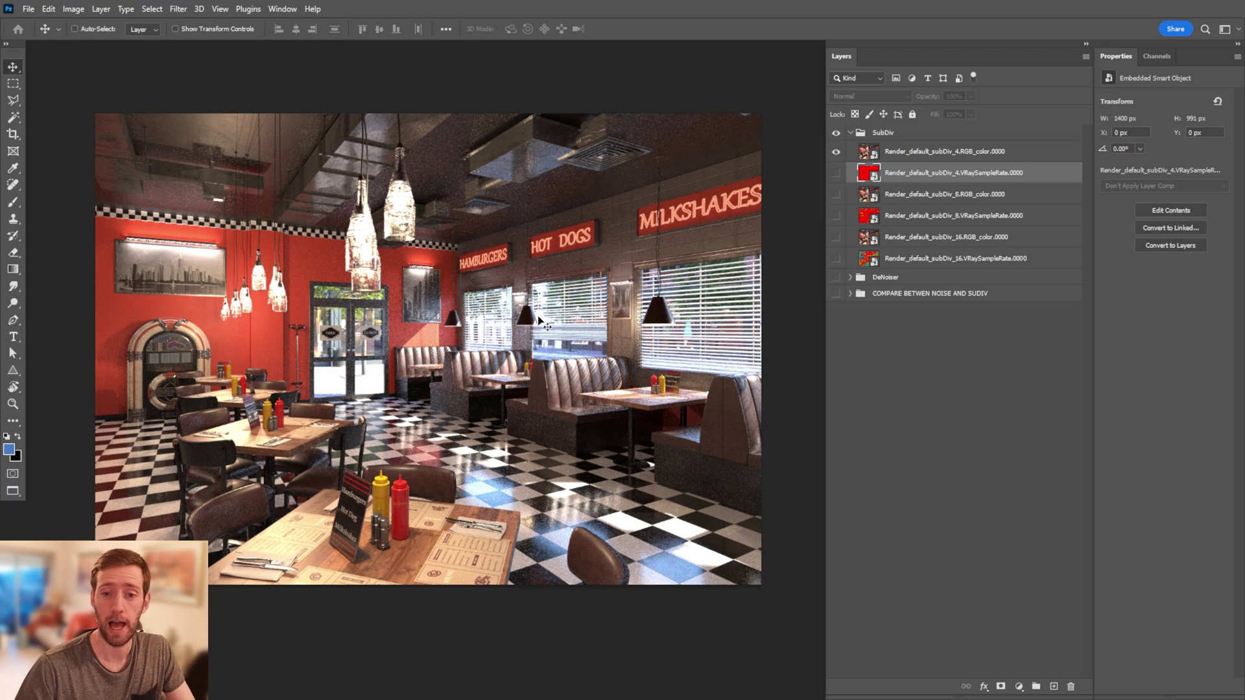
- View the subDiv_4 RGB layer in Photoshop alone, then return to 3ds Max's Render Setup
{"action": "left_click", "coordinate": [904, 153]}
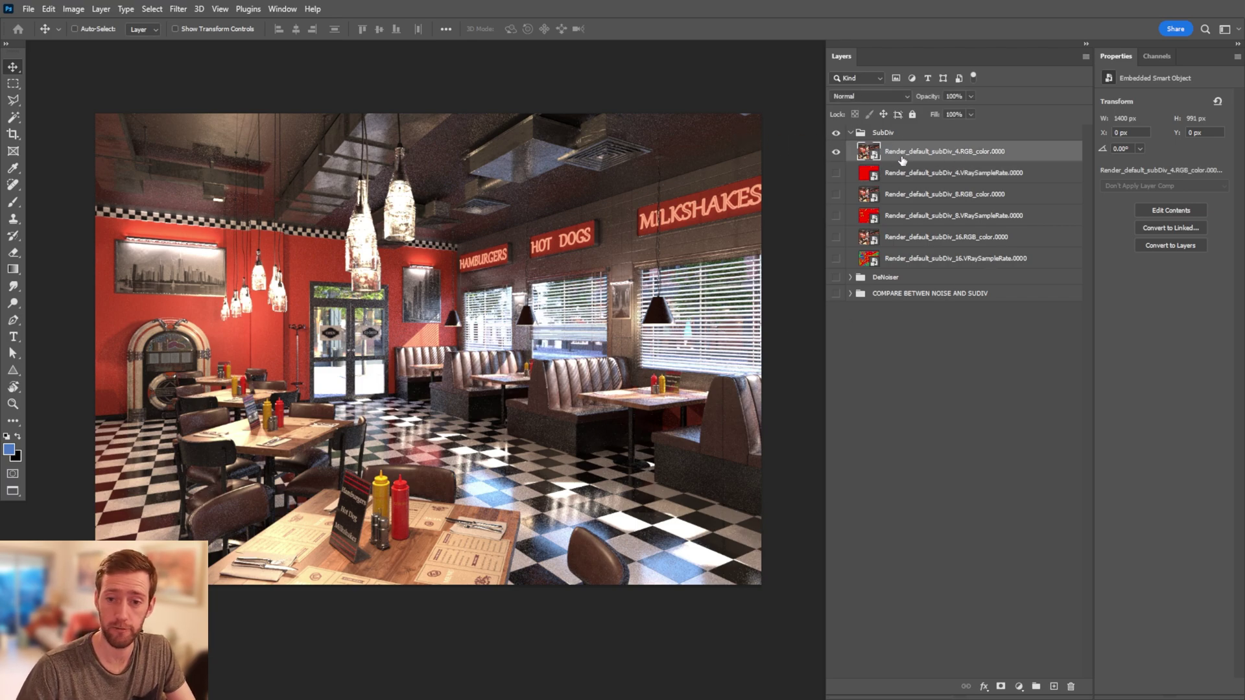
{"action": "key", "text": "Tab"}
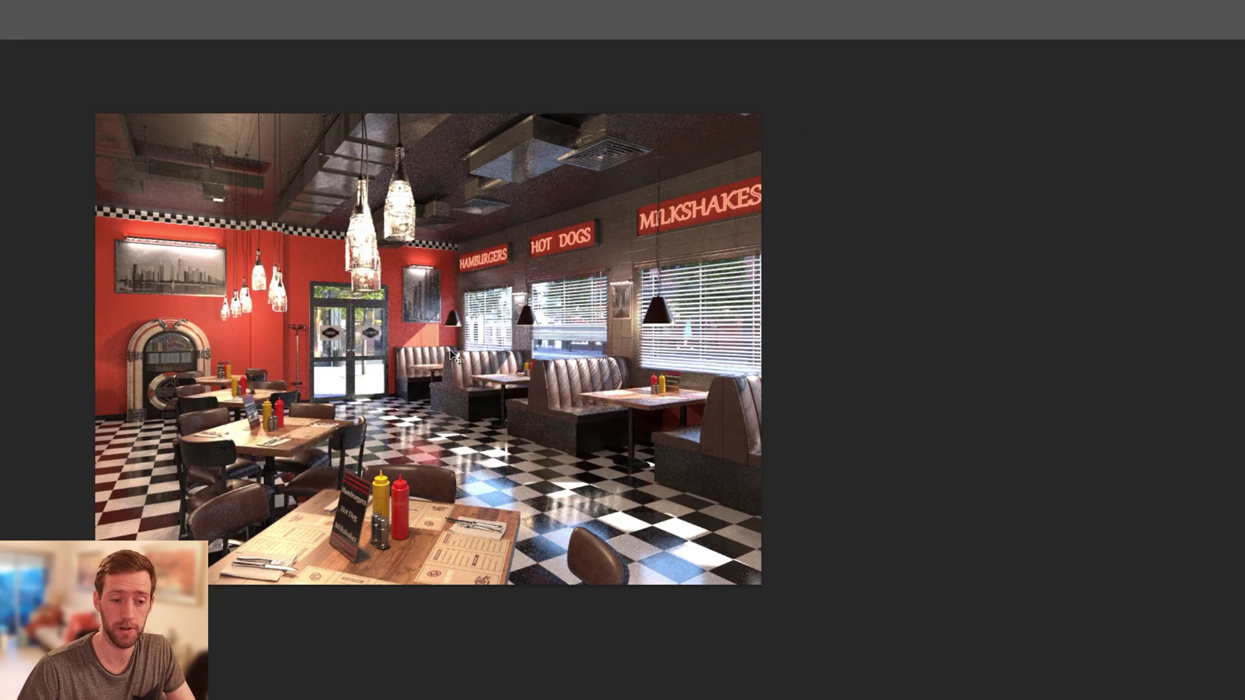
{"action": "key", "text": "alt+Tab"}
{"action": "left_click", "coordinate": [960, 300]}
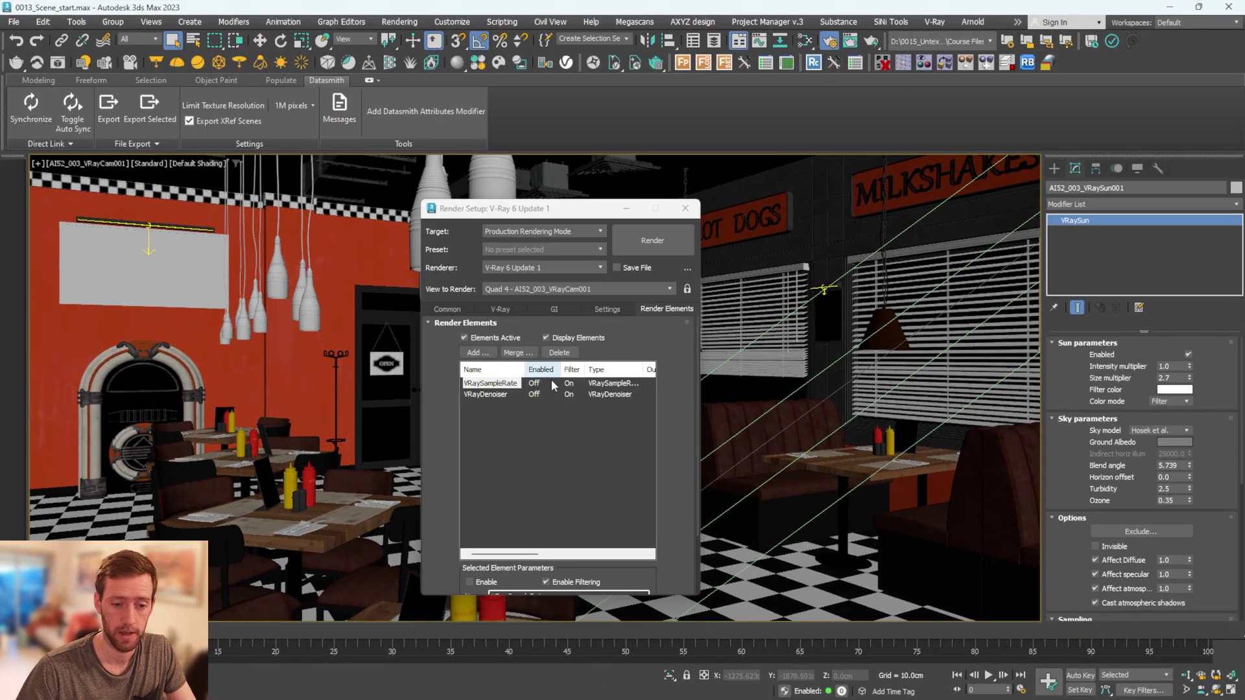
- Confirm Bucket Max subdivs of 4 on the V-Ray tab, then return to Photoshop
{"action": "left_click", "coordinate": [500, 309]}
{"action": "left_click", "coordinate": [535, 448]}
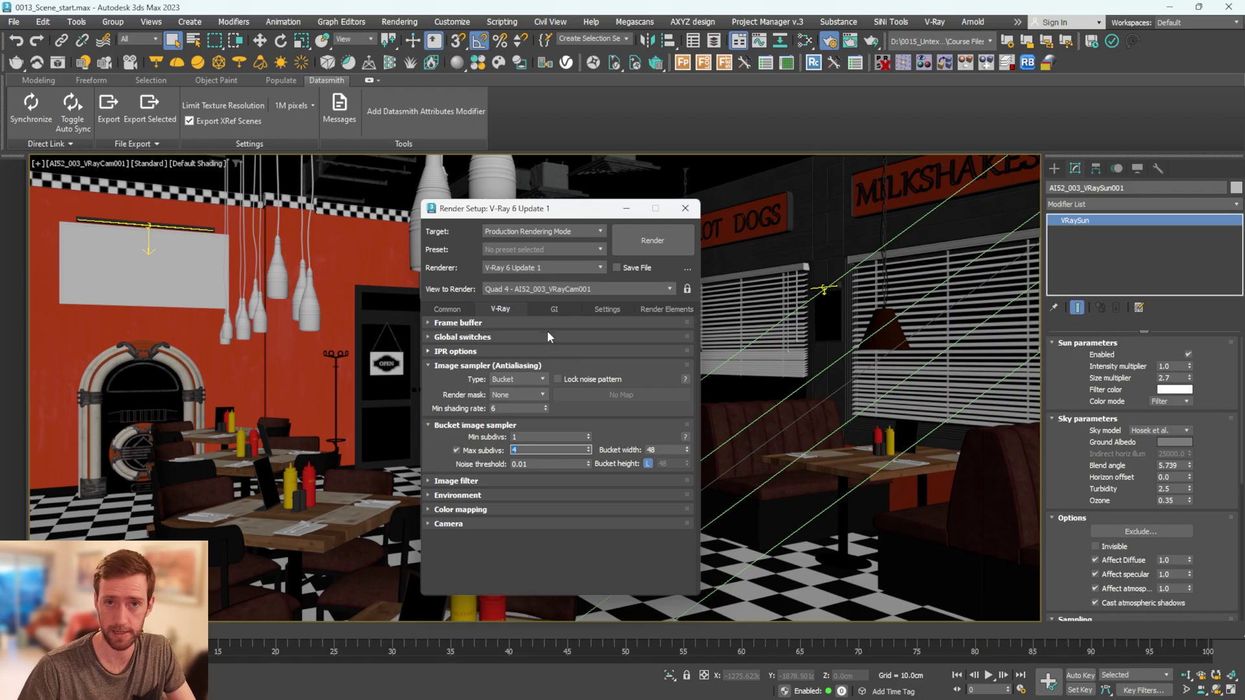
{"action": "key", "text": "alt+Tab"}
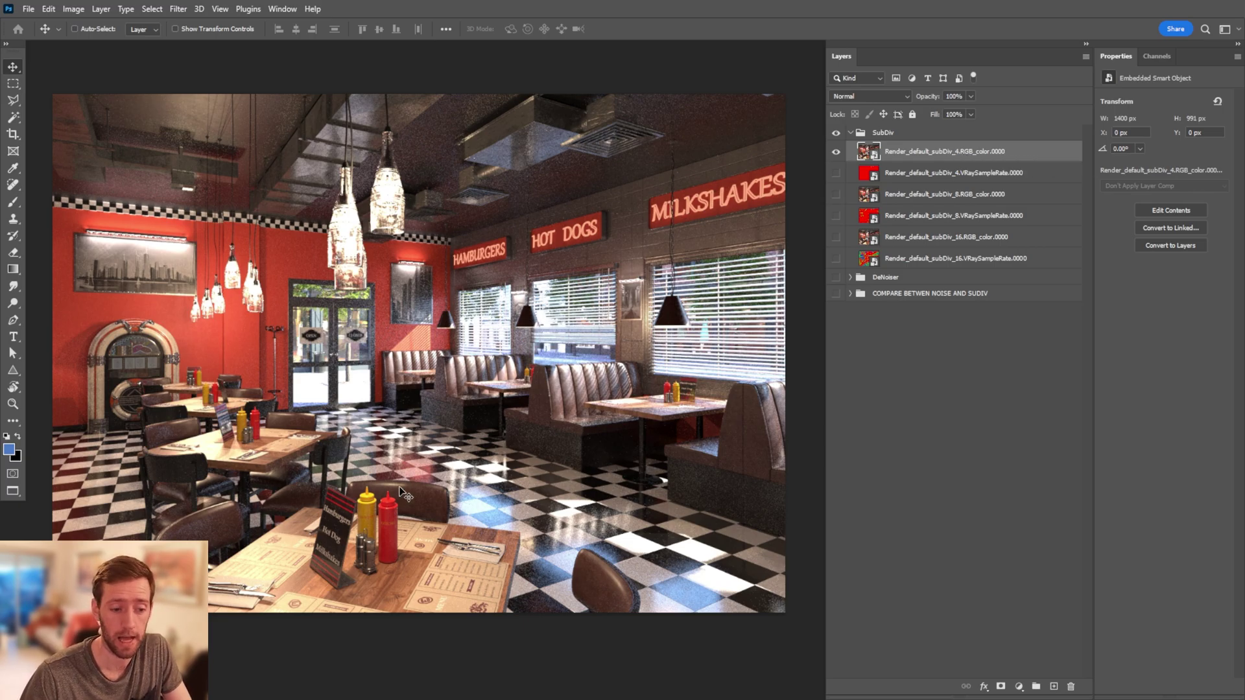
- Zoom into the render and inspect the subDiv_4 sample-rate map before hiding it
{"action": "scroll", "coordinate": [275, 410], "scroll_direction": "up", "scroll_amount": 4, "text": "alt"}
{"action": "scroll", "coordinate": [275, 410], "scroll_direction": "up", "scroll_amount": 2, "text": "alt"}
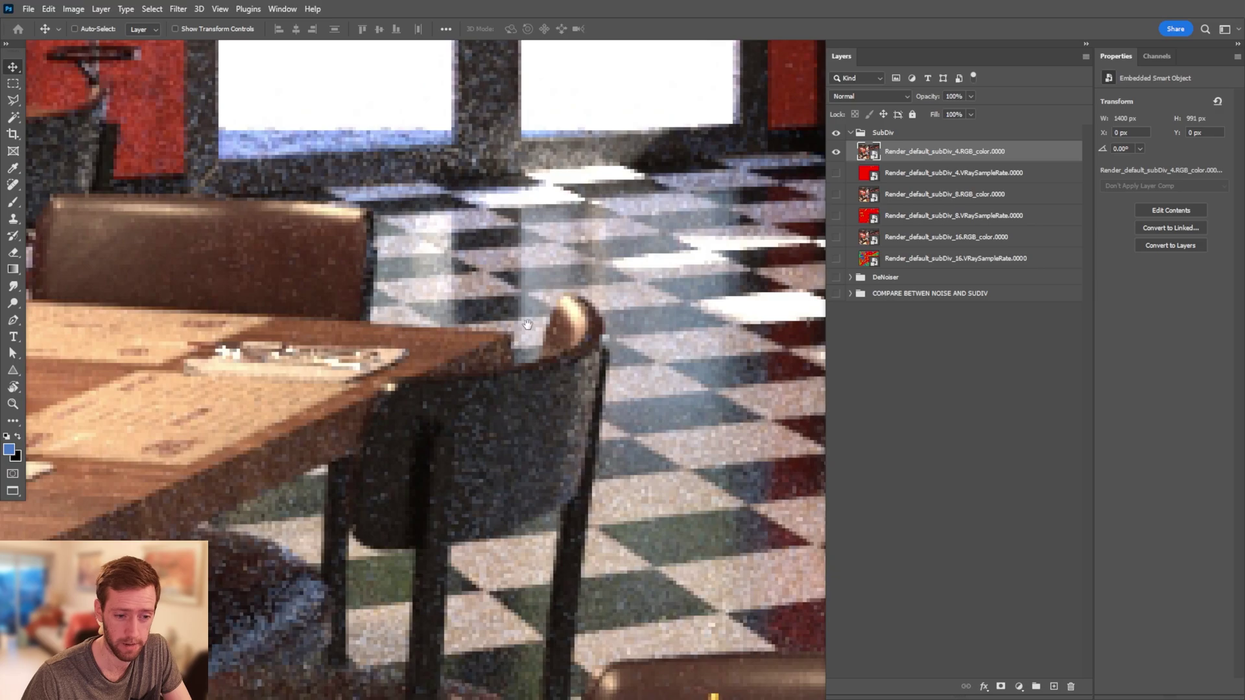
{"action": "scroll", "coordinate": [487, 357], "scroll_direction": "up", "scroll_amount": 2, "text": "alt"}
{"action": "scroll", "coordinate": [486, 357], "scroll_direction": "down", "scroll_amount": 1, "text": "alt"}
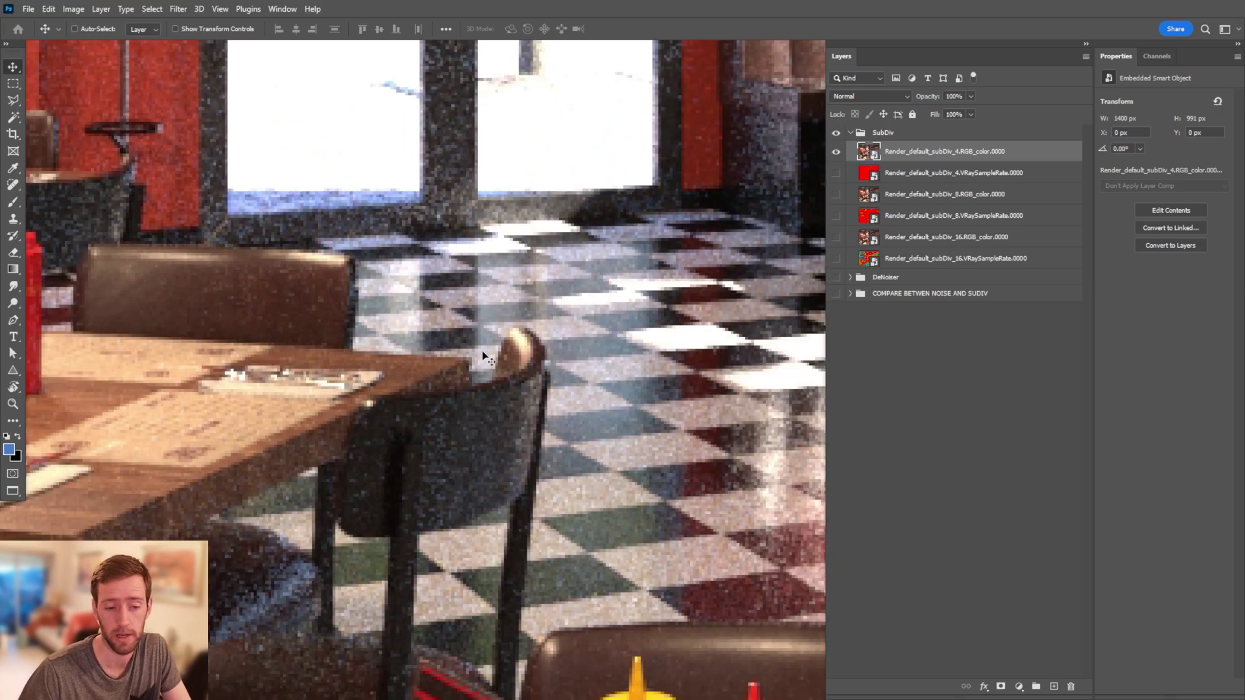
{"action": "scroll", "coordinate": [483, 353], "scroll_direction": "down", "scroll_amount": 6, "text": "alt"}
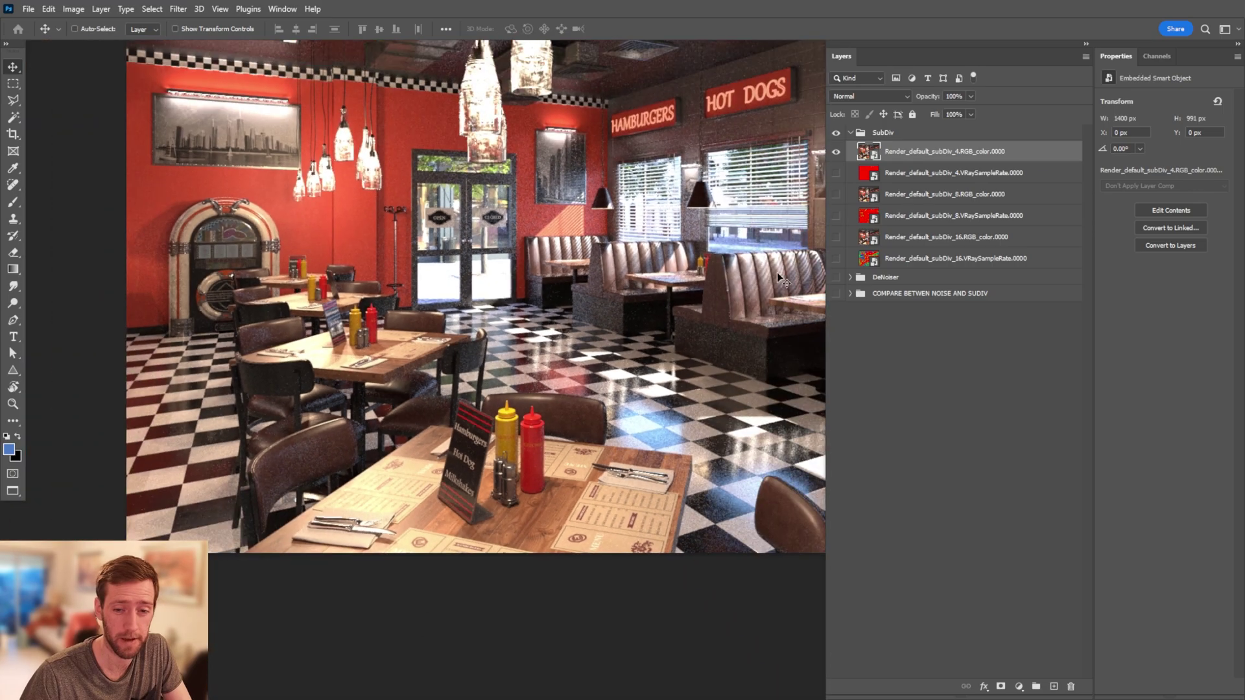
{"action": "left_click", "coordinate": [836, 173], "text": "alt"}
{"action": "left_click_drag", "start_coordinate": [569, 235], "coordinate": [494, 284]}
{"action": "scroll", "coordinate": [499, 288], "scroll_direction": "down", "scroll_amount": 2, "text": "alt"}
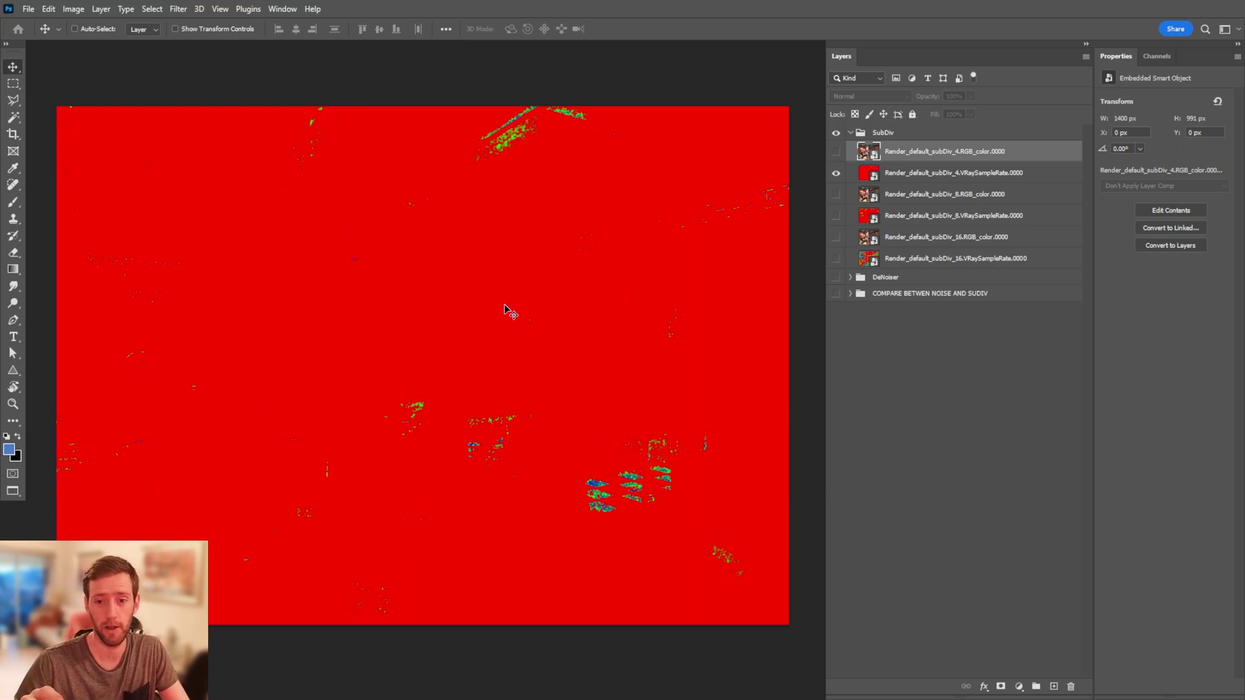
{"action": "left_click", "coordinate": [837, 174]}
- Show the subDiv_8 render and flick subDiv_4 on and off to compare them
{"action": "left_click", "coordinate": [836, 194]}
{"action": "scroll", "coordinate": [363, 519], "scroll_direction": "up", "scroll_amount": 5, "text": "alt"}
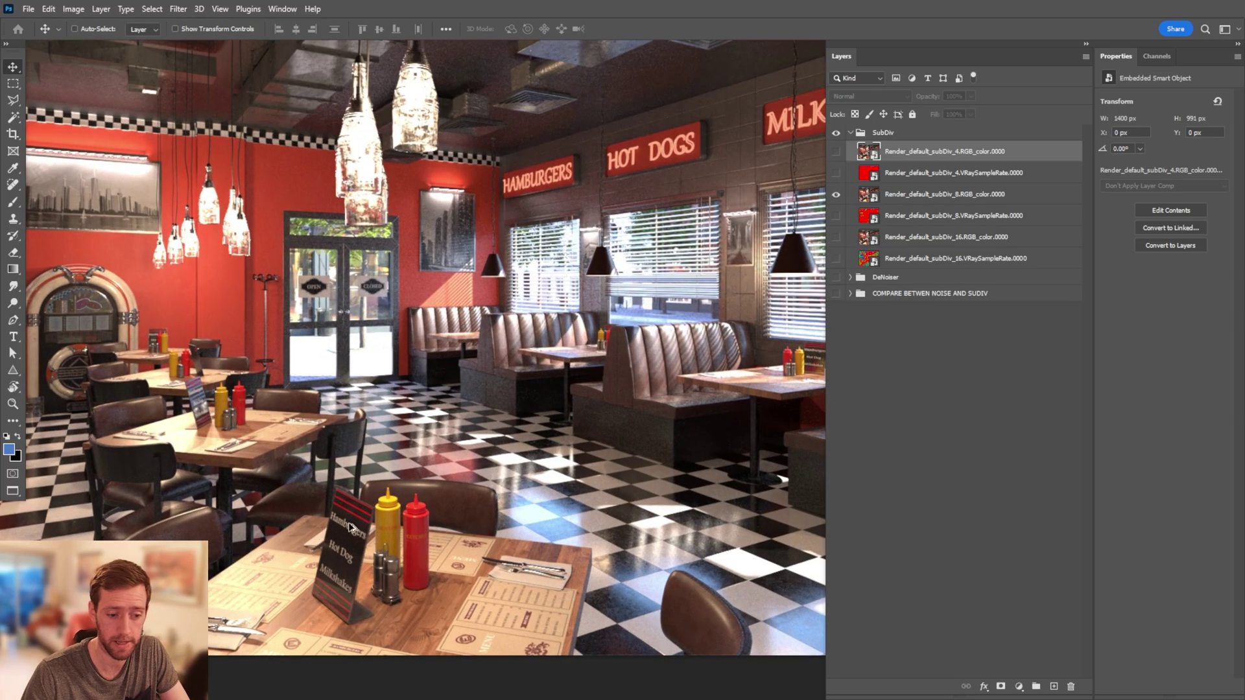
{"action": "scroll", "coordinate": [405, 358], "scroll_direction": "up", "scroll_amount": 3, "text": "alt"}
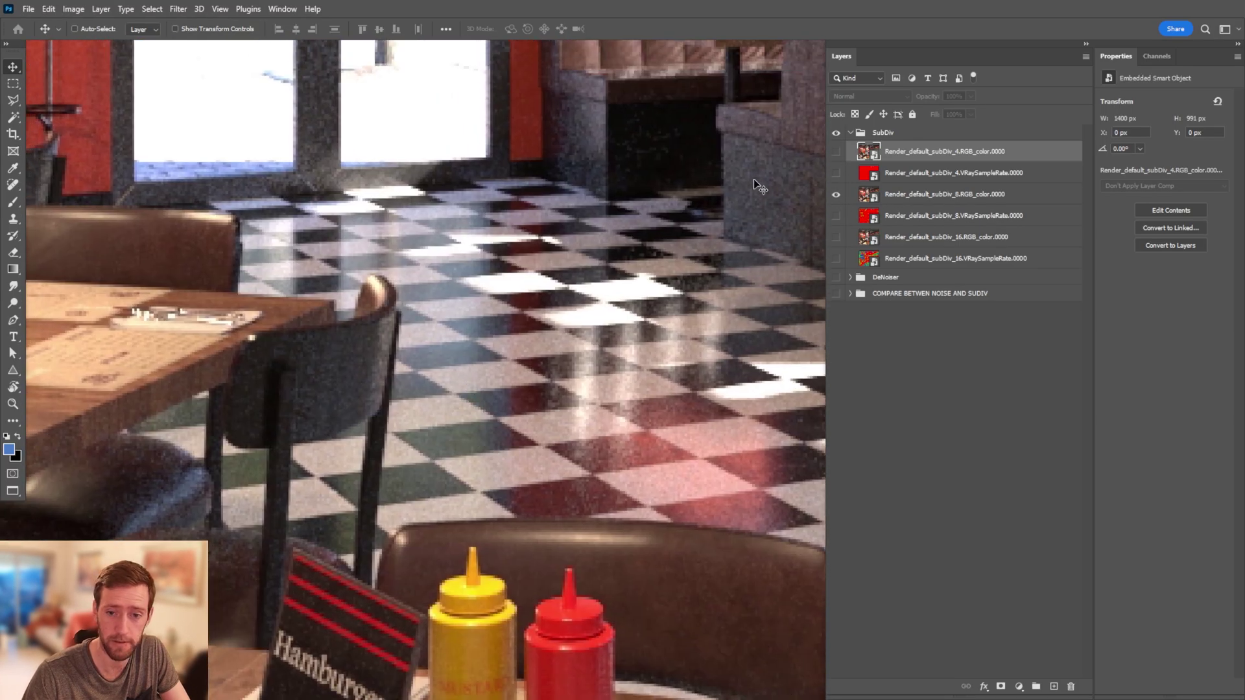
{"action": "left_click", "coordinate": [836, 152]}
{"action": "left_click", "coordinate": [836, 152]}
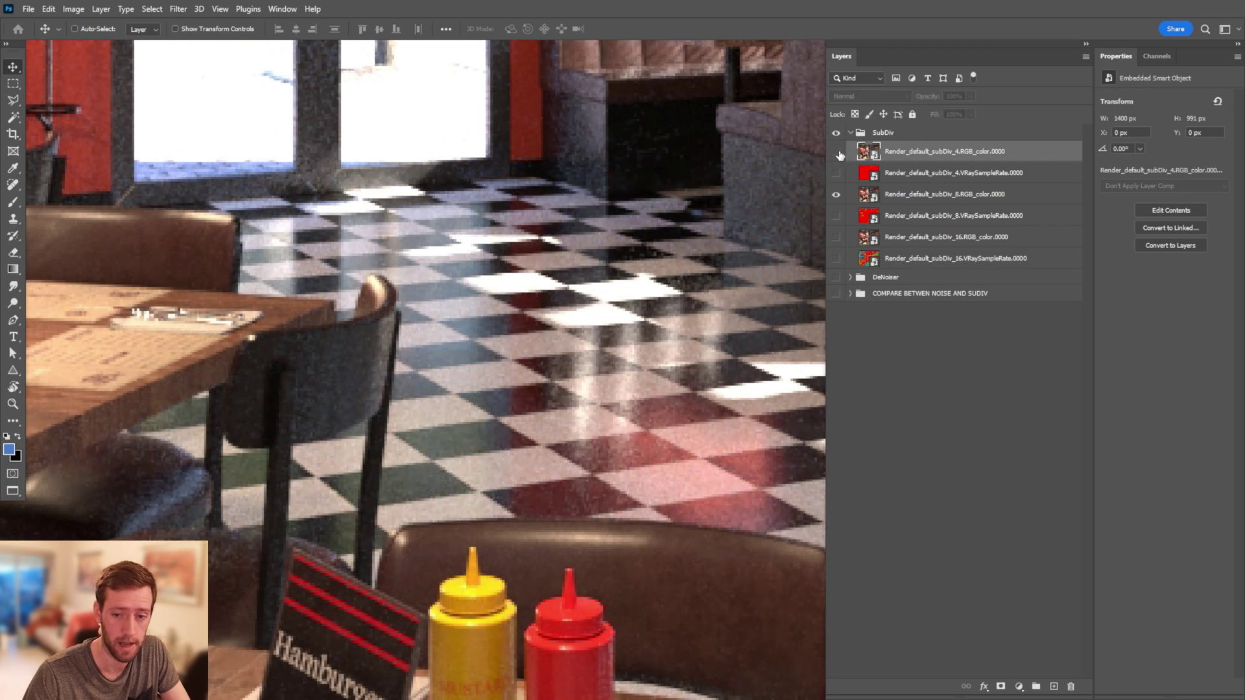
{"action": "left_click", "coordinate": [837, 153]}
{"action": "left_click", "coordinate": [837, 152]}
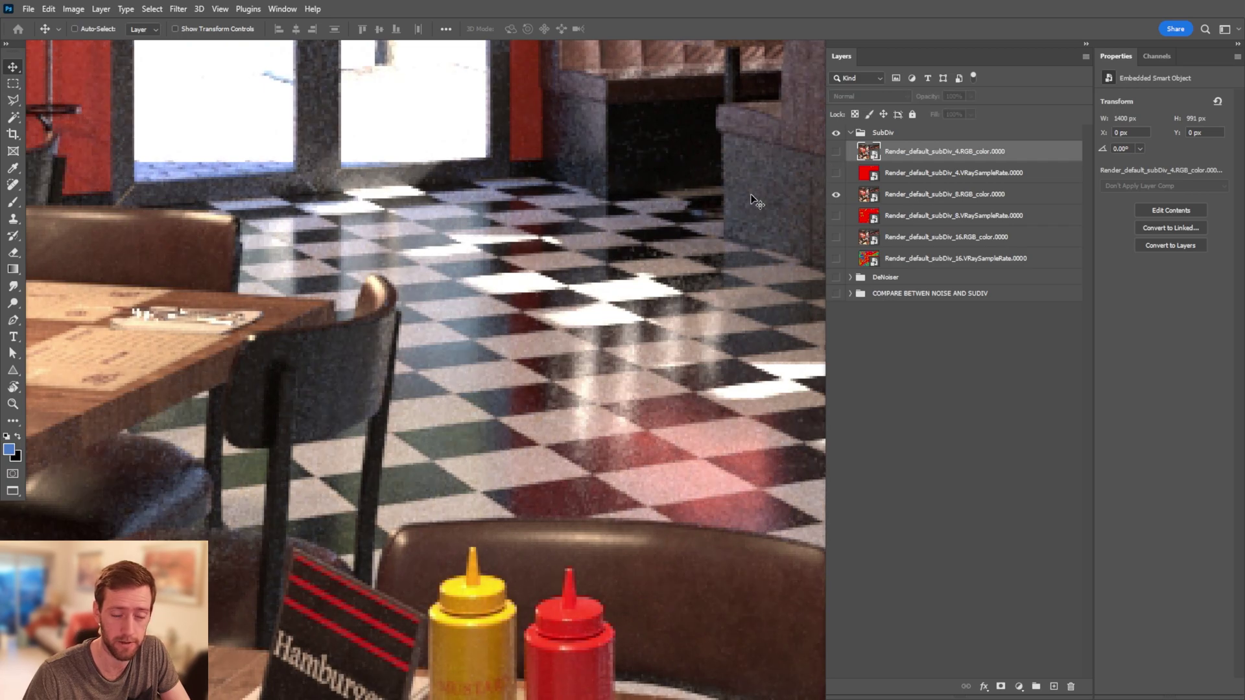
- Compare subDiv_4 and subDiv_8 over the booth, door and hanging bottle lamps
{"action": "left_click_drag", "start_coordinate": [363, 272], "coordinate": [513, 481]}
{"action": "scroll", "coordinate": [512, 389], "scroll_direction": "down", "scroll_amount": 5, "text": "alt"}
{"action": "scroll", "coordinate": [511, 345], "scroll_direction": "up", "scroll_amount": 1}
{"action": "scroll", "coordinate": [345, 317], "scroll_direction": "up", "scroll_amount": 5, "text": "alt"}
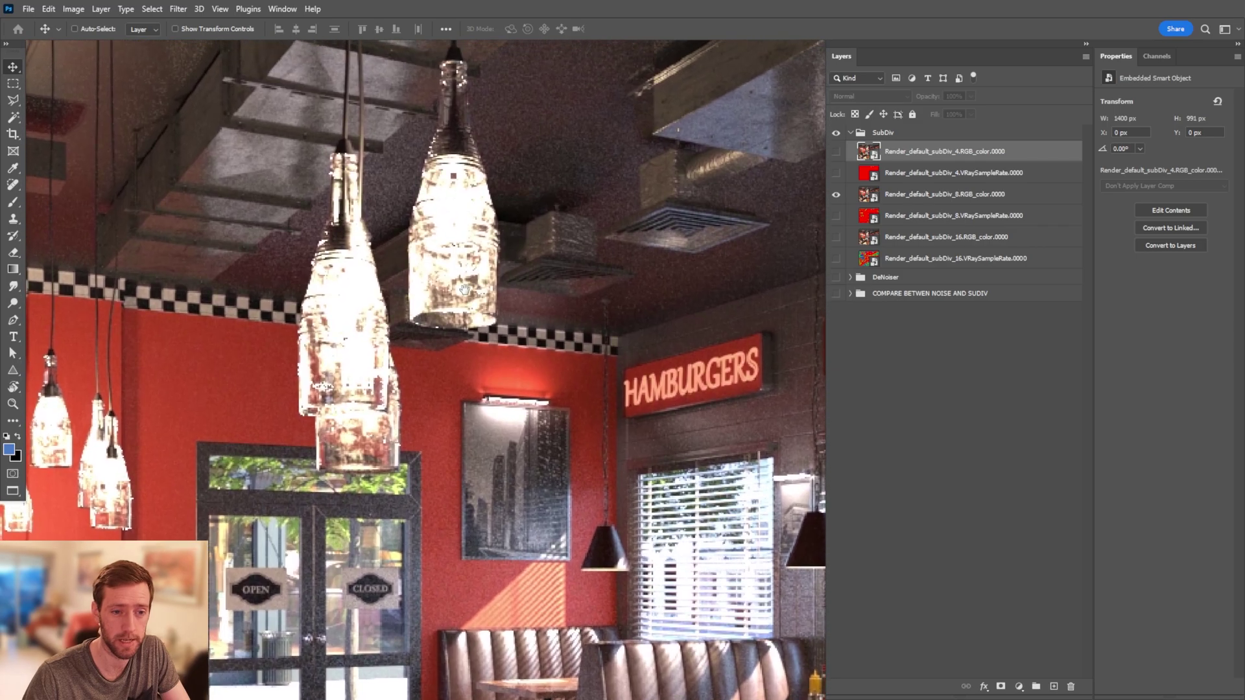
{"action": "scroll", "coordinate": [411, 320], "scroll_direction": "up", "scroll_amount": 3, "text": "alt"}
{"action": "left_click", "coordinate": [836, 152]}
{"action": "left_click", "coordinate": [836, 152]}
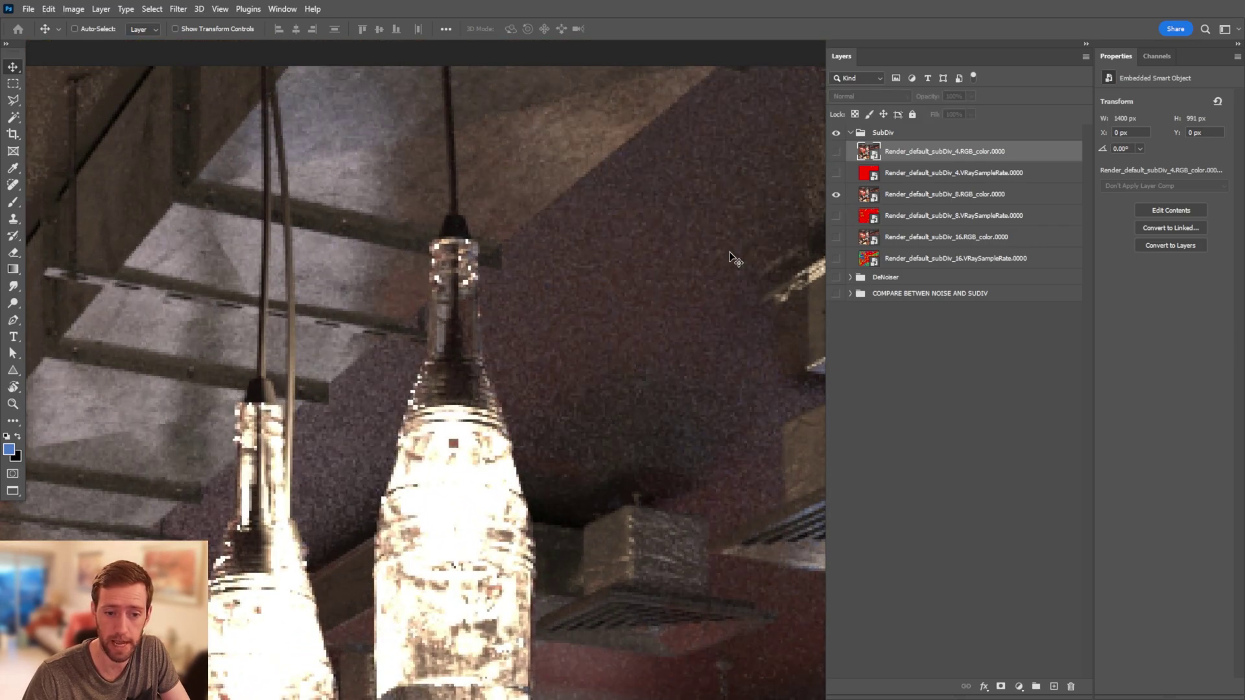
{"action": "left_click_drag", "start_coordinate": [725, 251], "coordinate": [610, 234]}
{"action": "scroll", "coordinate": [647, 207], "scroll_direction": "down", "scroll_amount": 1, "text": "alt"}
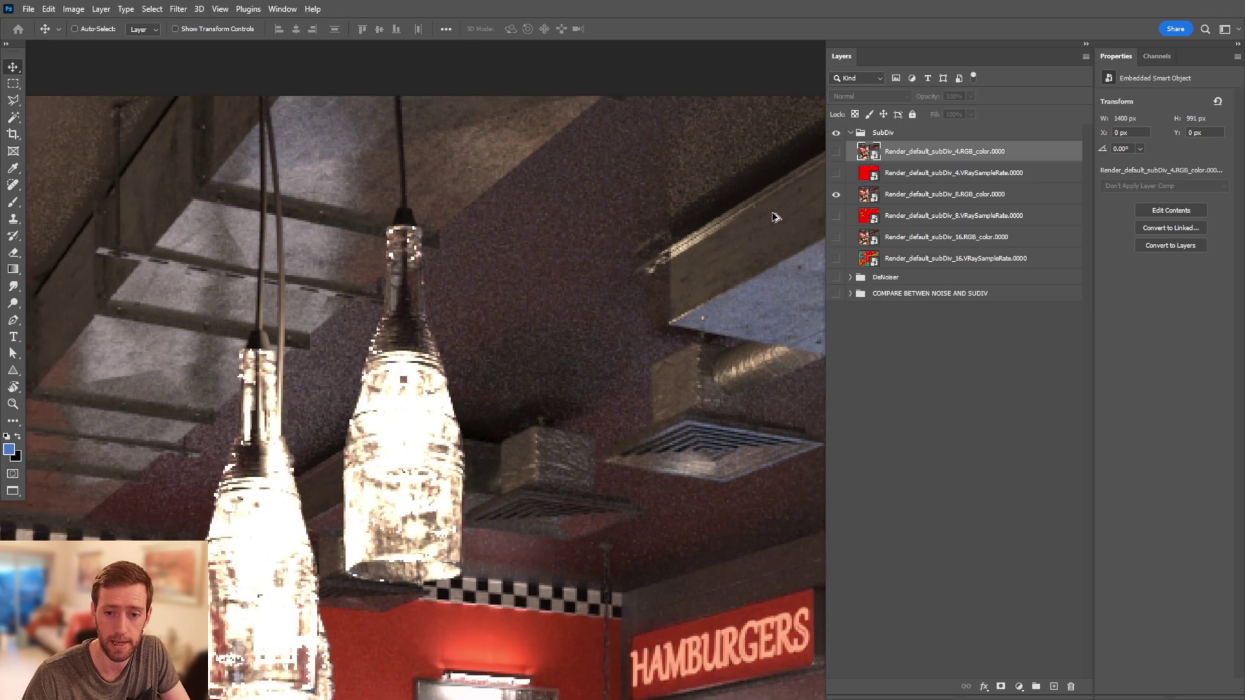
- View the subDiv_16 render, then switch to the subDiv_4 sample-rate map
{"action": "left_click", "coordinate": [836, 237]}
{"action": "left_click", "coordinate": [836, 194]}
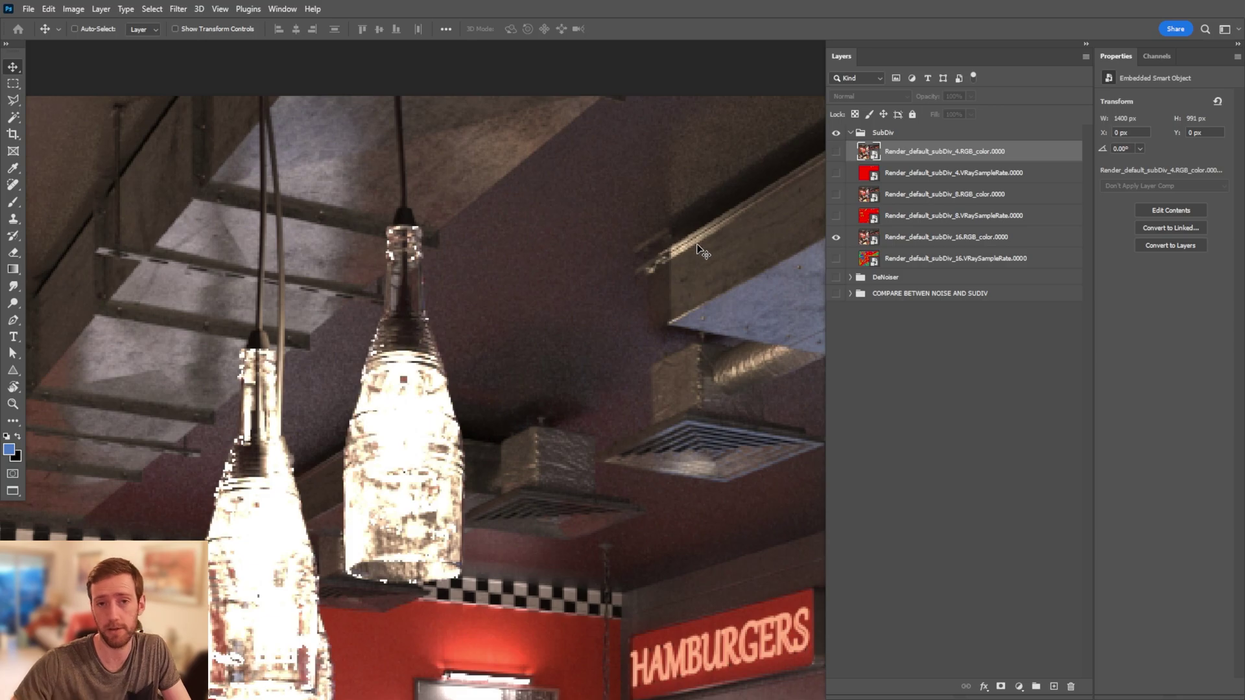
{"action": "scroll", "coordinate": [674, 214], "scroll_direction": "down", "scroll_amount": 2, "text": "alt"}
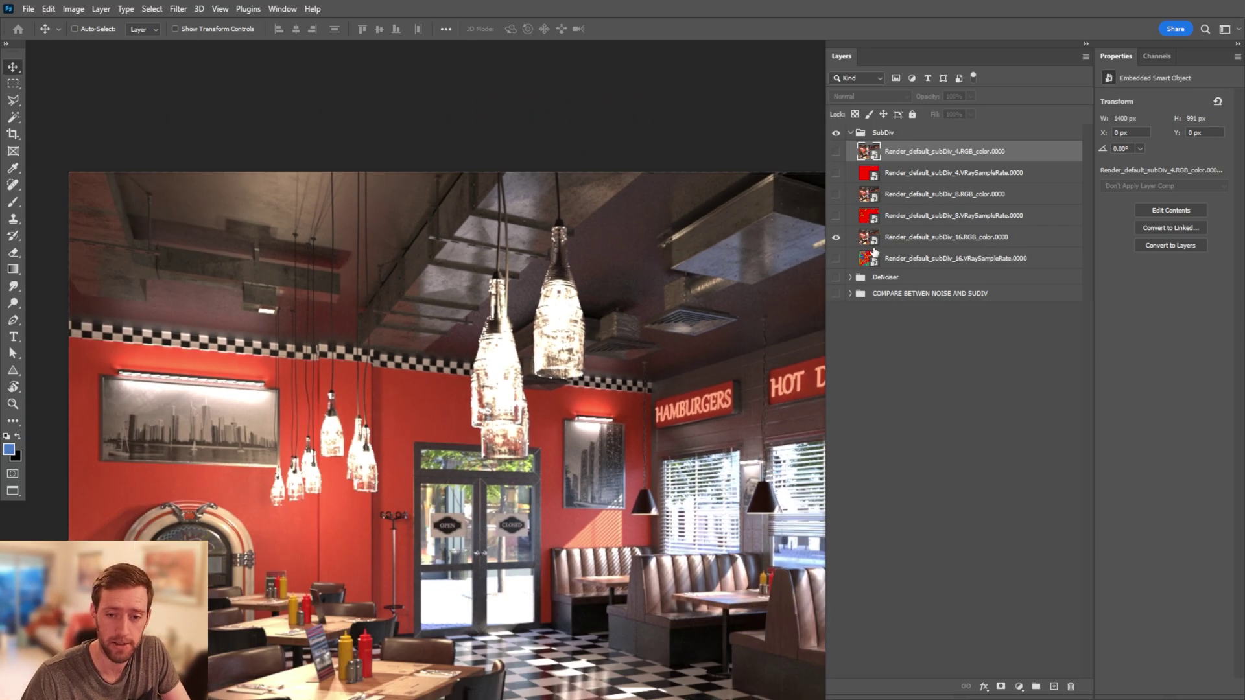
{"action": "left_click", "coordinate": [836, 238]}
{"action": "left_click", "coordinate": [836, 173]}
- Swap the subDiv_4 sample-rate map for the subDiv_16 one and pan across it
{"action": "scroll", "coordinate": [629, 363], "scroll_direction": "down", "scroll_amount": 1, "text": "alt"}
{"action": "left_click_drag", "start_coordinate": [629, 363], "coordinate": [541, 249]}
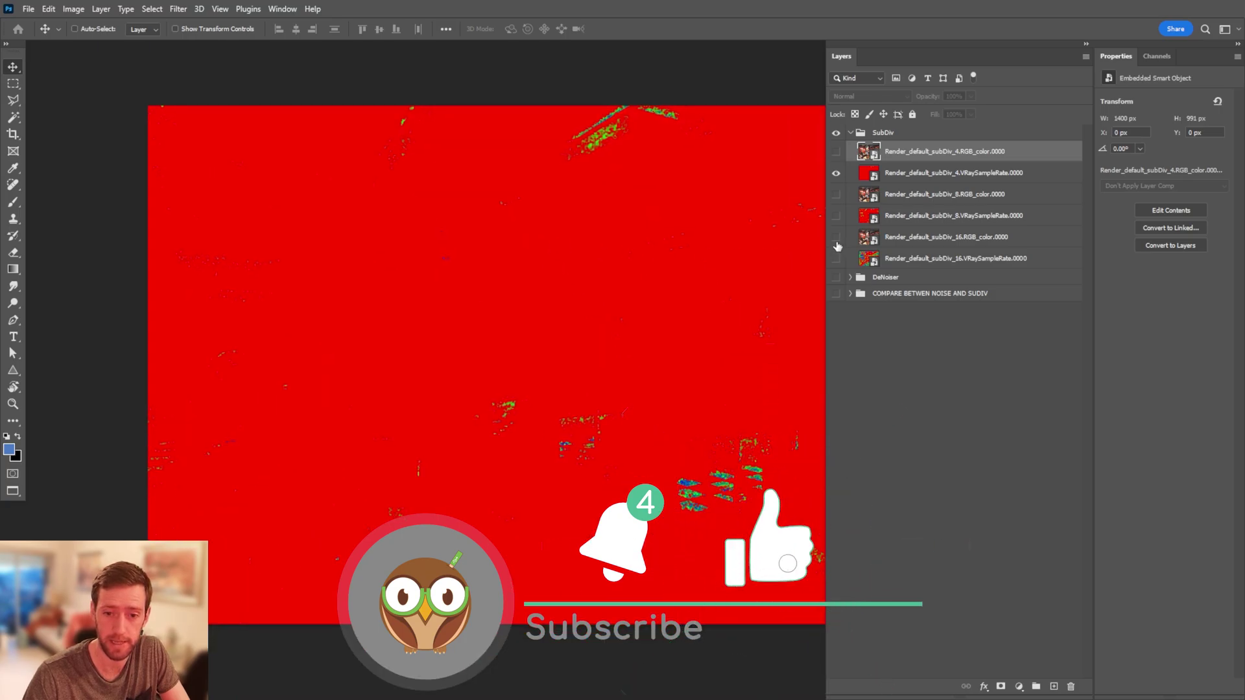
{"action": "left_click", "coordinate": [836, 258]}
{"action": "left_click_drag", "start_coordinate": [661, 371], "coordinate": [647, 293]}
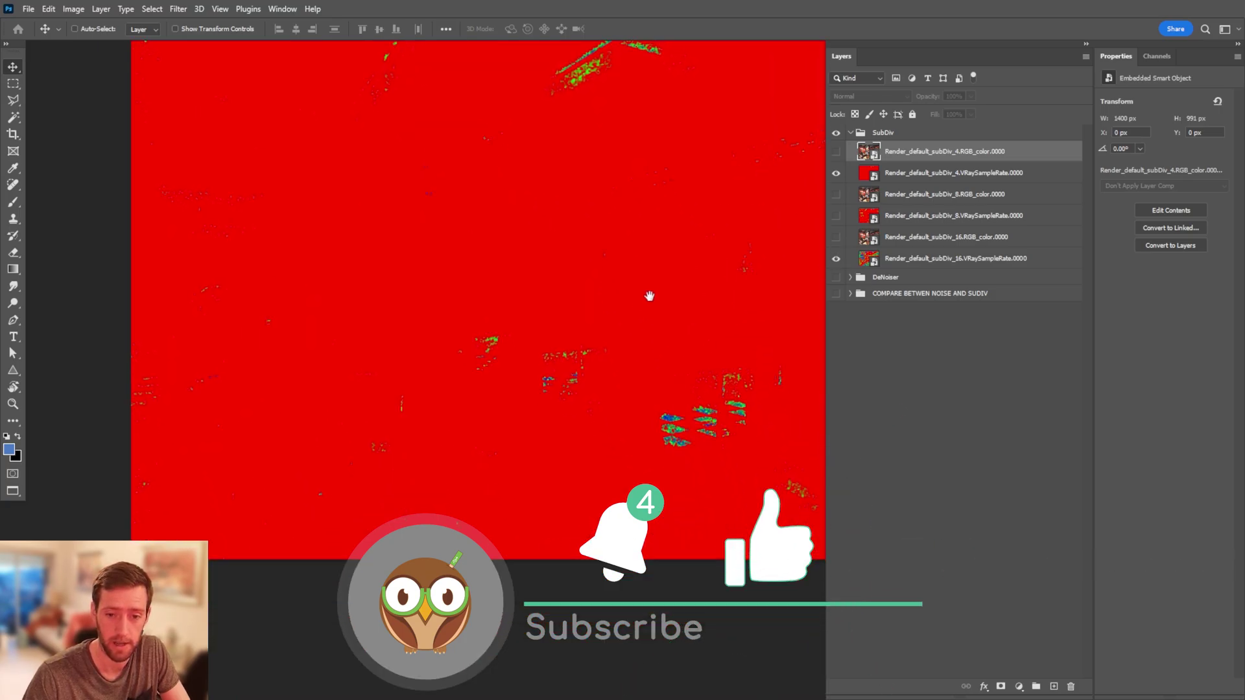
{"action": "left_click", "coordinate": [836, 172]}
{"action": "scroll", "coordinate": [524, 300], "scroll_direction": "down", "scroll_amount": 1, "text": "alt"}
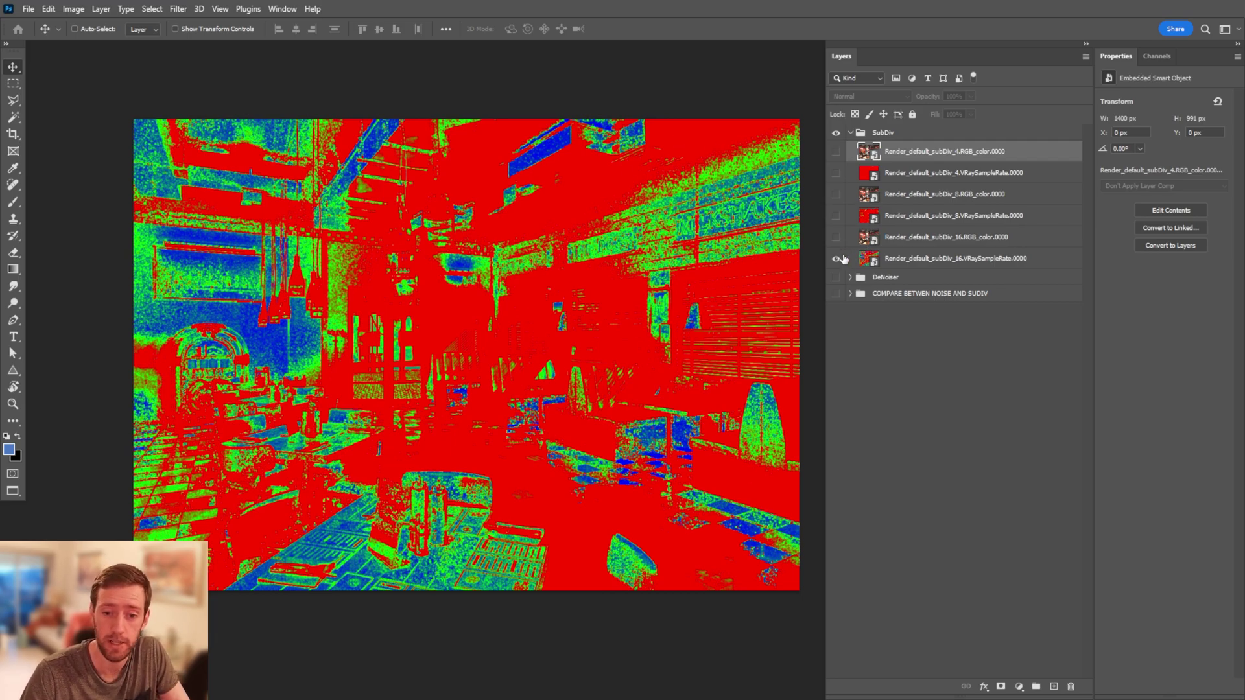
- Collapse and hide the SubDiv layer group
{"action": "left_click", "coordinate": [839, 260]}
{"action": "left_click", "coordinate": [851, 133]}
{"action": "left_click", "coordinate": [836, 132]}
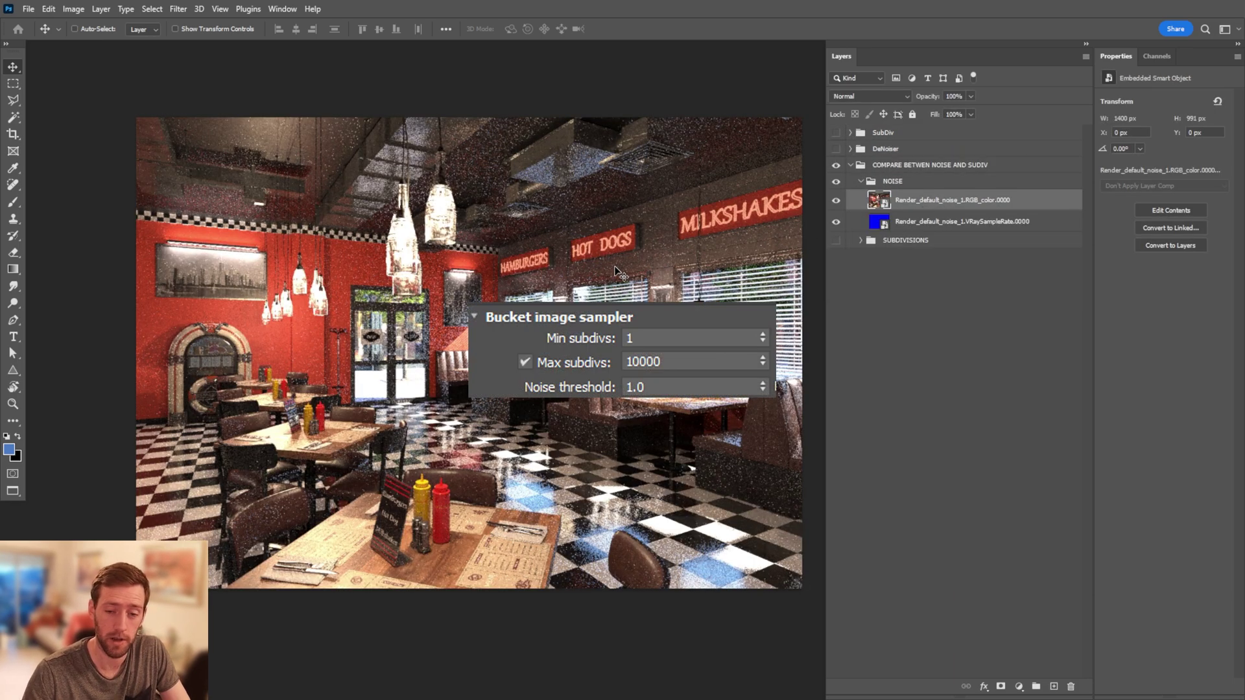
- Hide the noise render to view its full sample-rate map, then show it again
{"action": "left_click", "coordinate": [836, 200]}
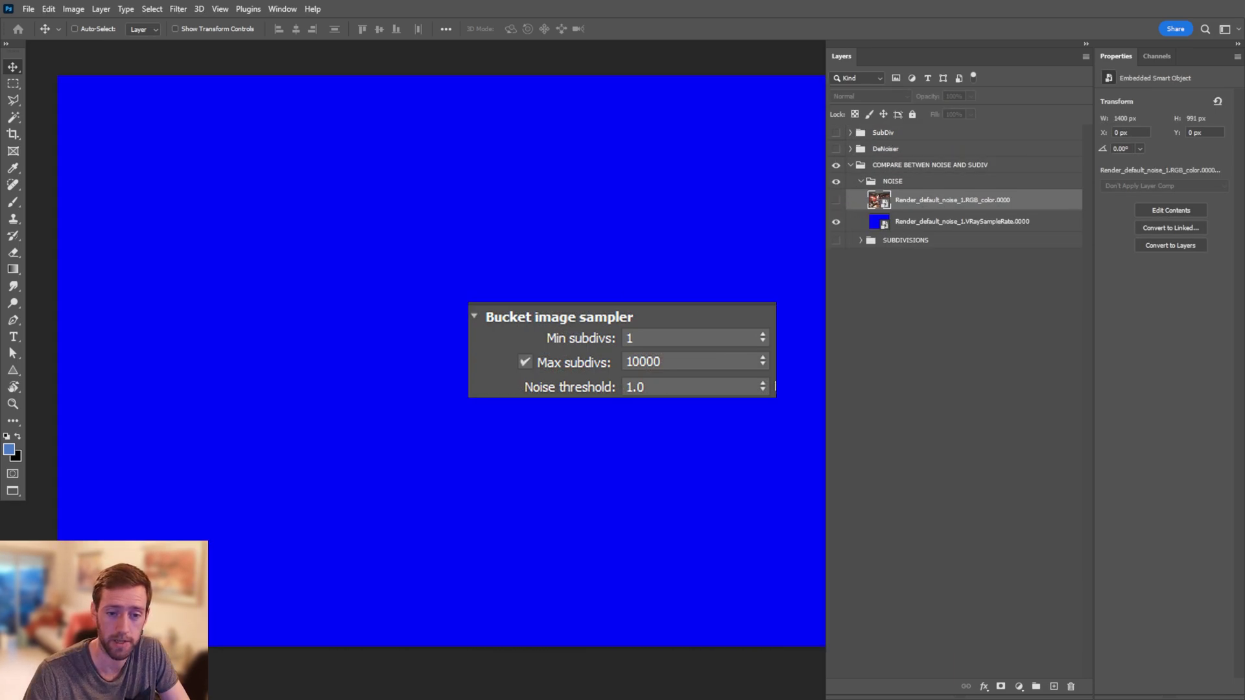
{"action": "key", "text": "ctrl+minus"}
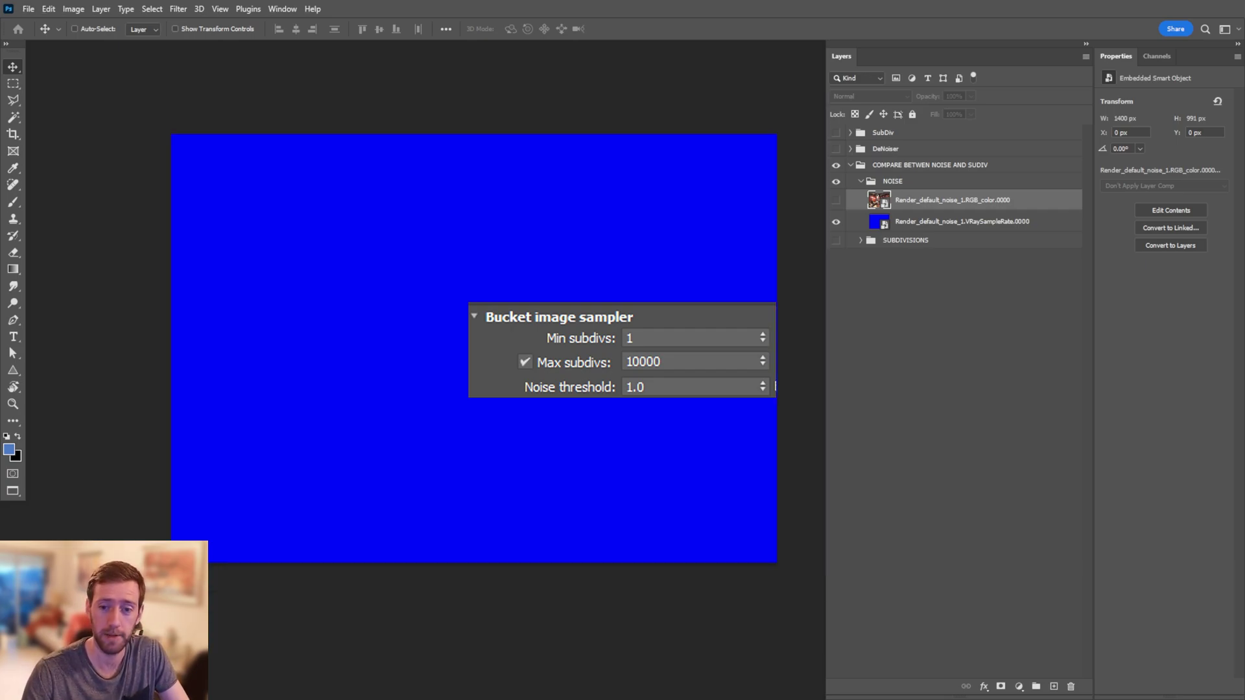
{"action": "left_click", "coordinate": [837, 201]}
{"action": "scroll", "coordinate": [363, 272], "scroll_direction": "up", "scroll_amount": 1, "text": "alt"}
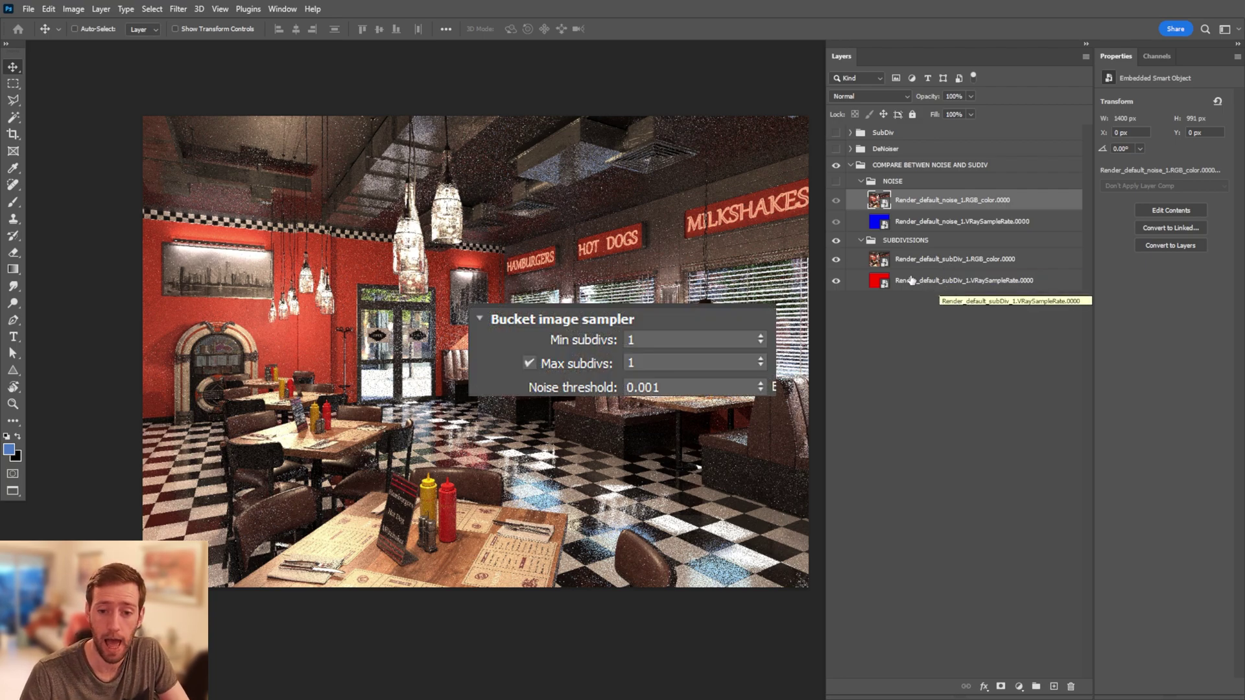
- Show only the subdivisions sample-rate map for comparison
{"action": "left_click", "coordinate": [836, 281], "text": "alt"}
{"action": "scroll", "coordinate": [428, 344], "scroll_direction": "up", "scroll_amount": 2, "text": "alt"}
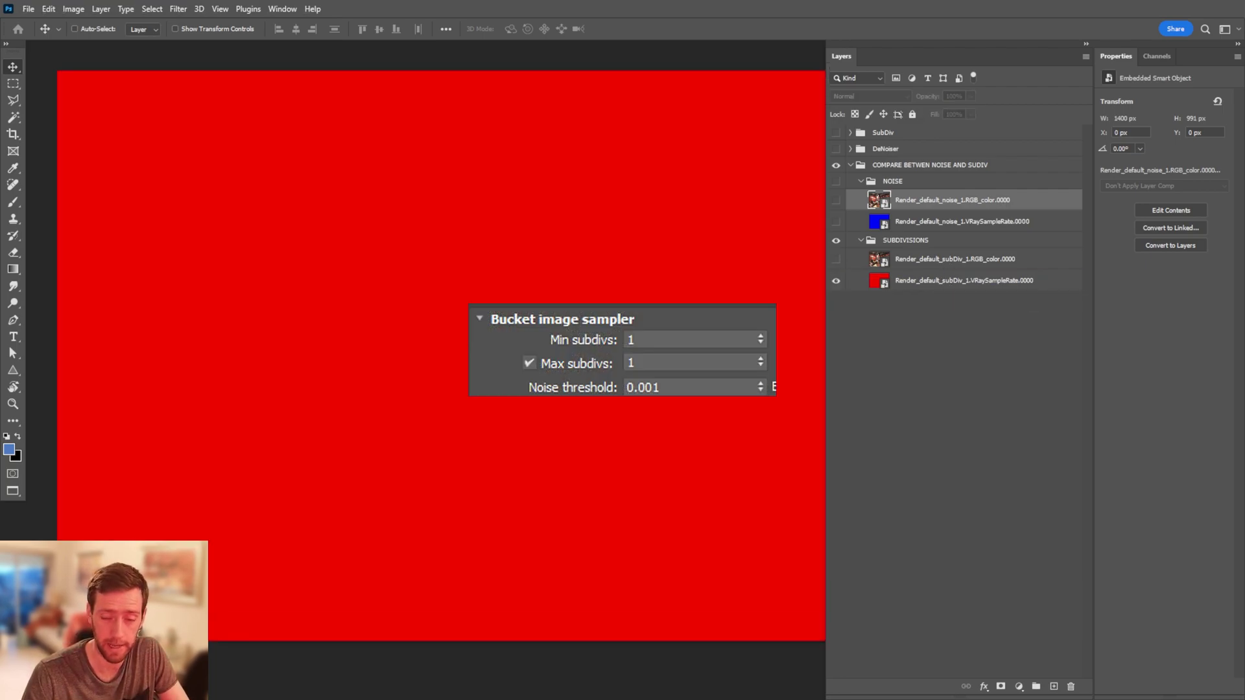
{"action": "scroll", "coordinate": [428, 344], "scroll_direction": "down", "scroll_amount": 2, "text": "alt"}
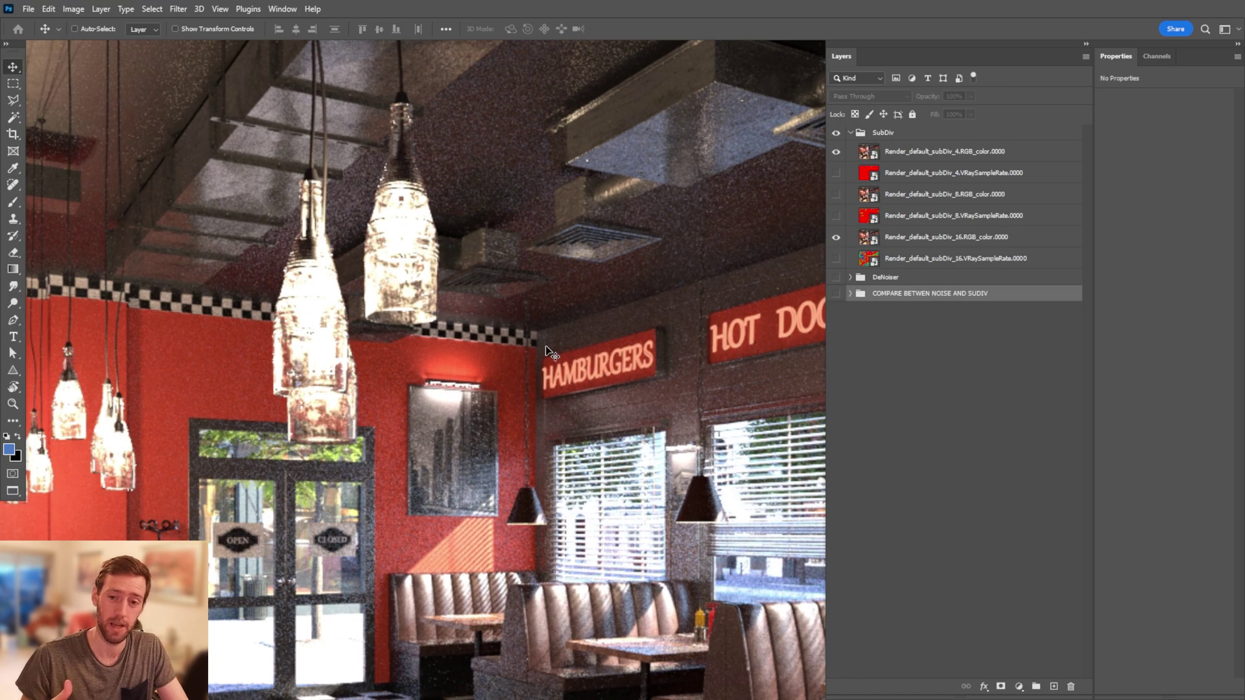
- Toggle subDiv_4 against subDiv_16 on the ceiling close-up, leaving subDiv_16 visible
{"action": "scroll", "coordinate": [539, 214], "scroll_direction": "up", "scroll_amount": 2, "text": "alt"}
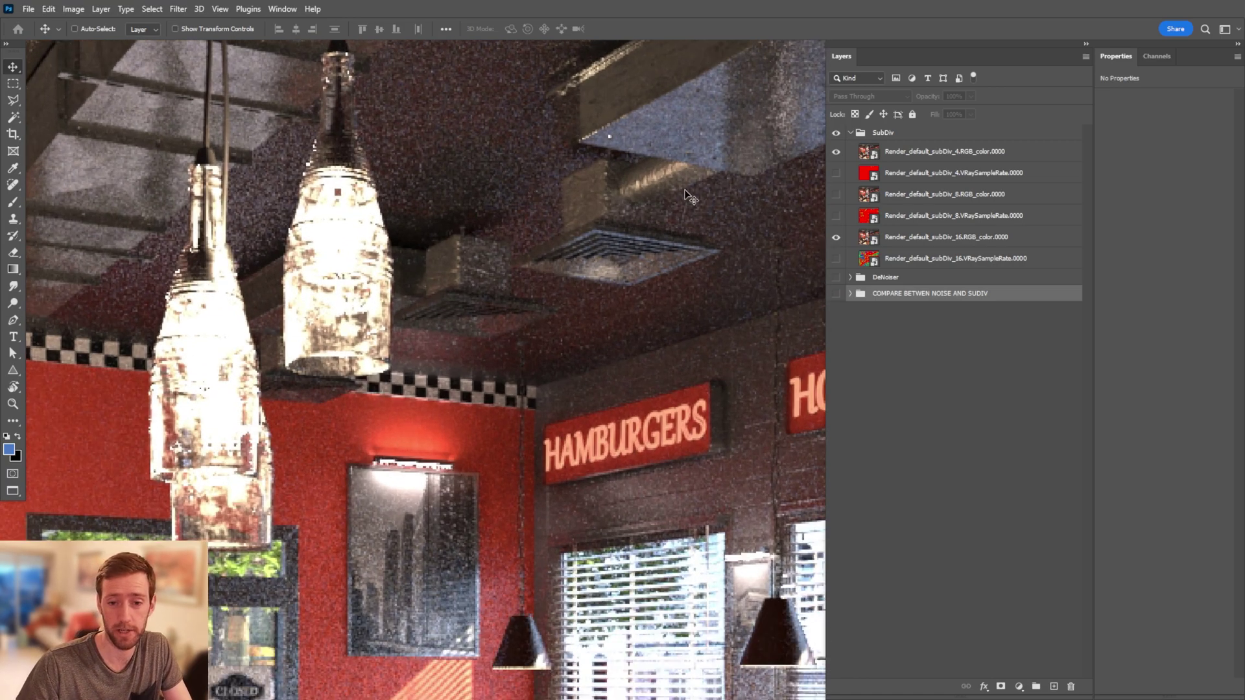
{"action": "left_click_drag", "start_coordinate": [523, 236], "coordinate": [570, 216]}
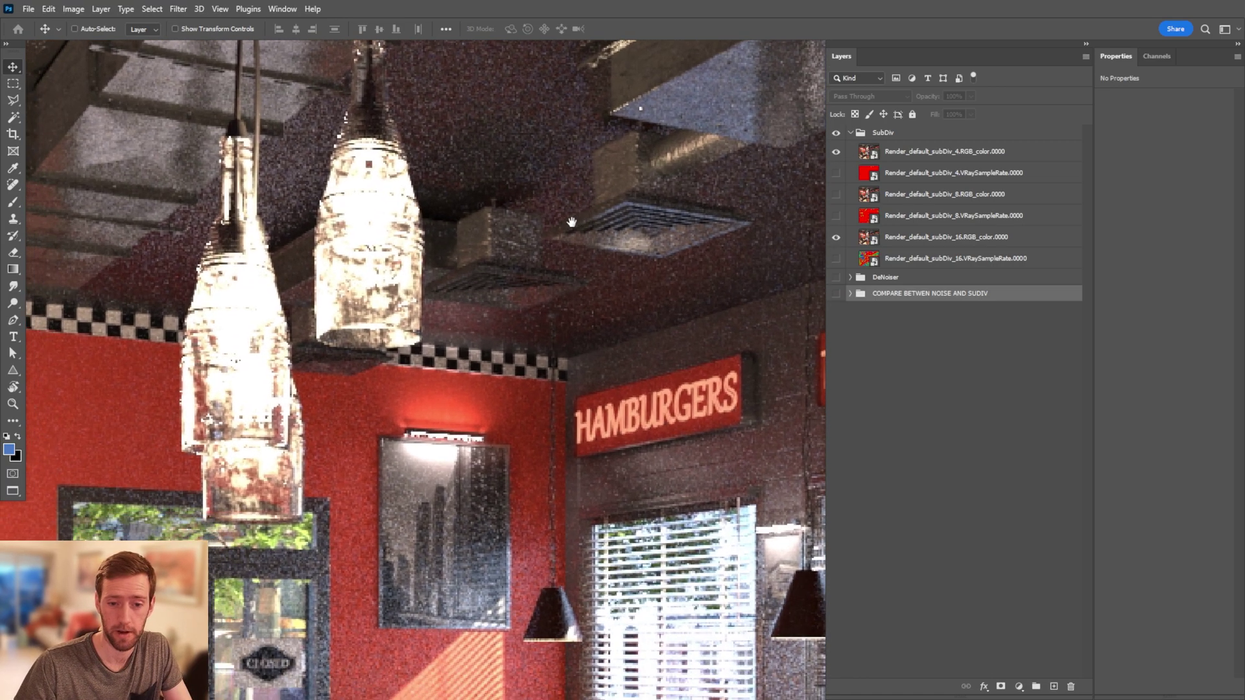
{"action": "left_click", "coordinate": [837, 152]}
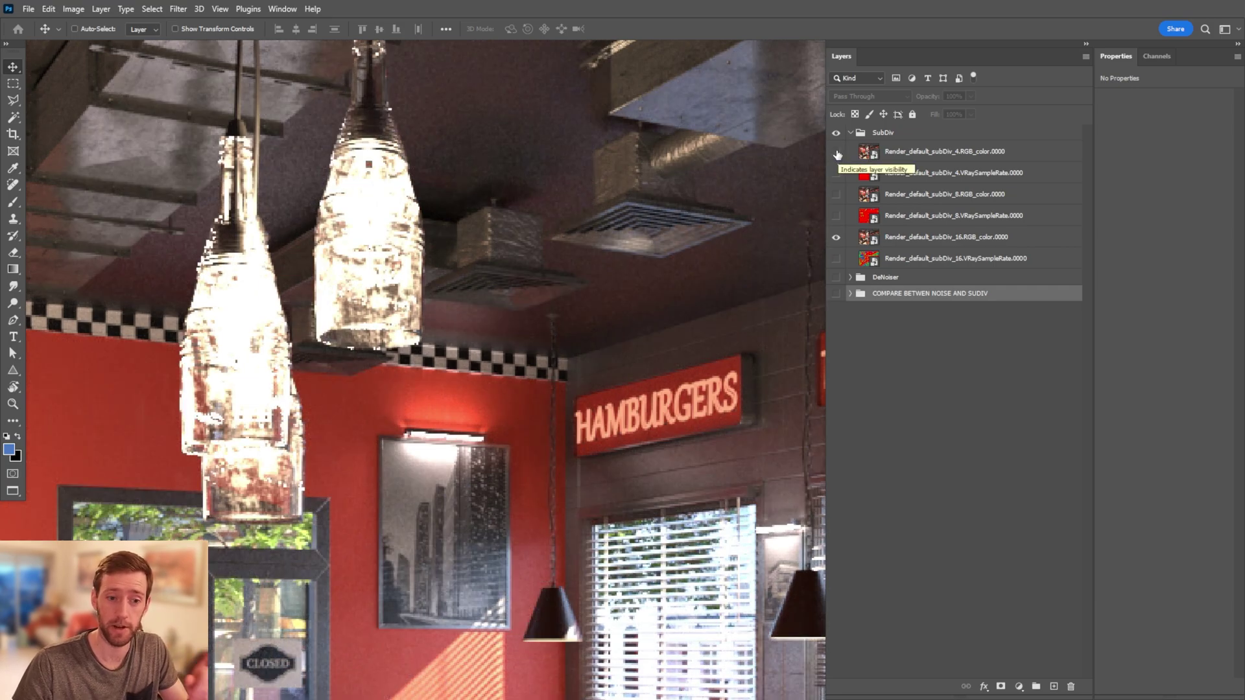
{"action": "left_click", "coordinate": [837, 152]}
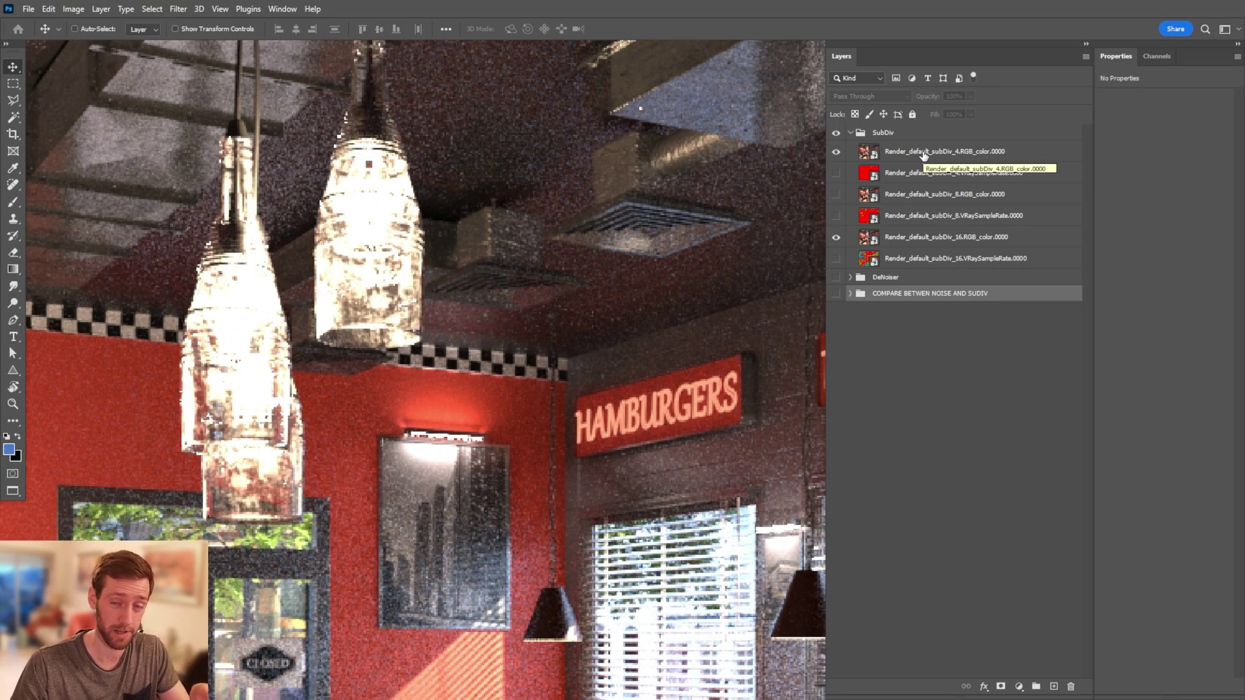
{"action": "left_click", "coordinate": [837, 152]}
{"action": "scroll", "coordinate": [545, 285], "scroll_direction": "down", "scroll_amount": 2, "text": "alt"}
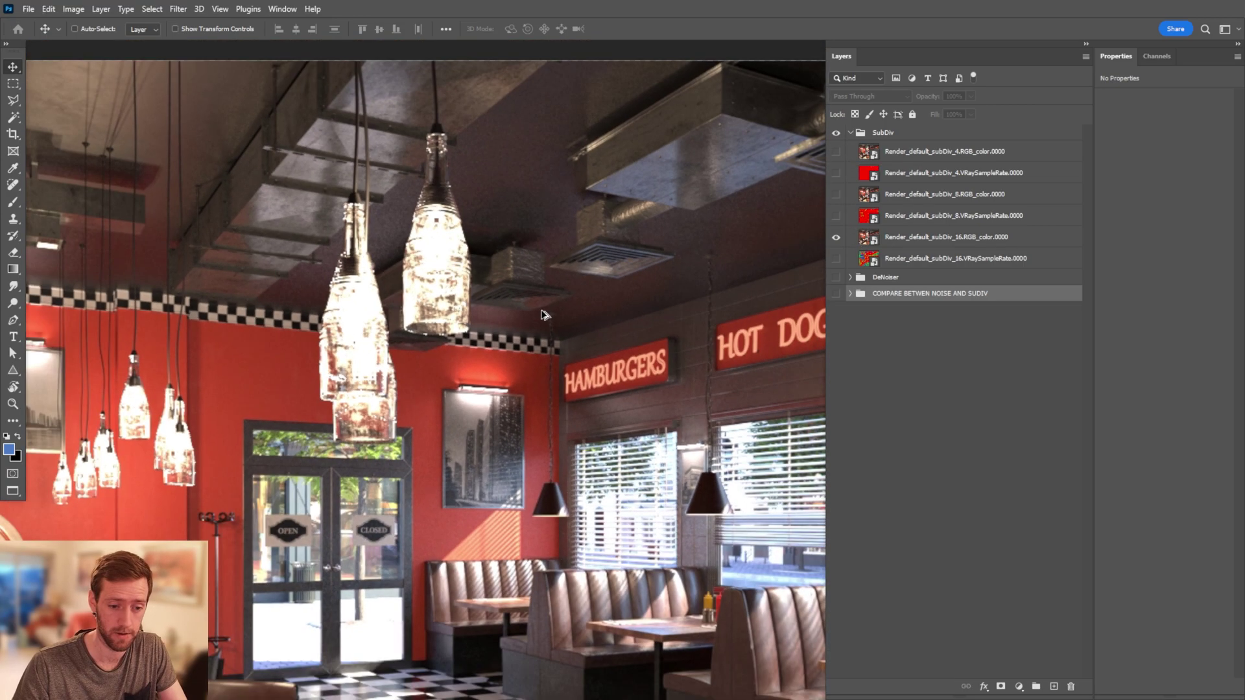
{"action": "left_click_drag", "start_coordinate": [630, 305], "coordinate": [647, 208]}
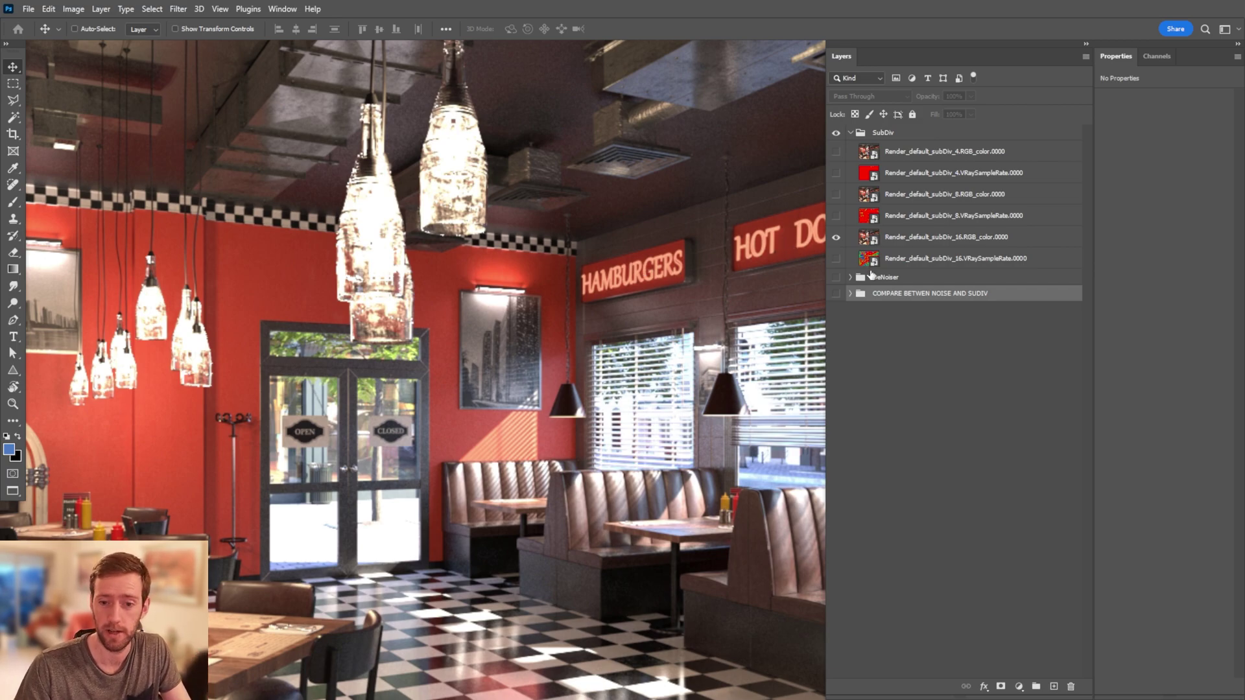
- Turn on and expand the DeNoiser group, showing VRayDenoiser with subDiv_4 on top instead of subDiv_16
{"action": "left_click", "coordinate": [837, 278]}
{"action": "left_click", "coordinate": [850, 278]}
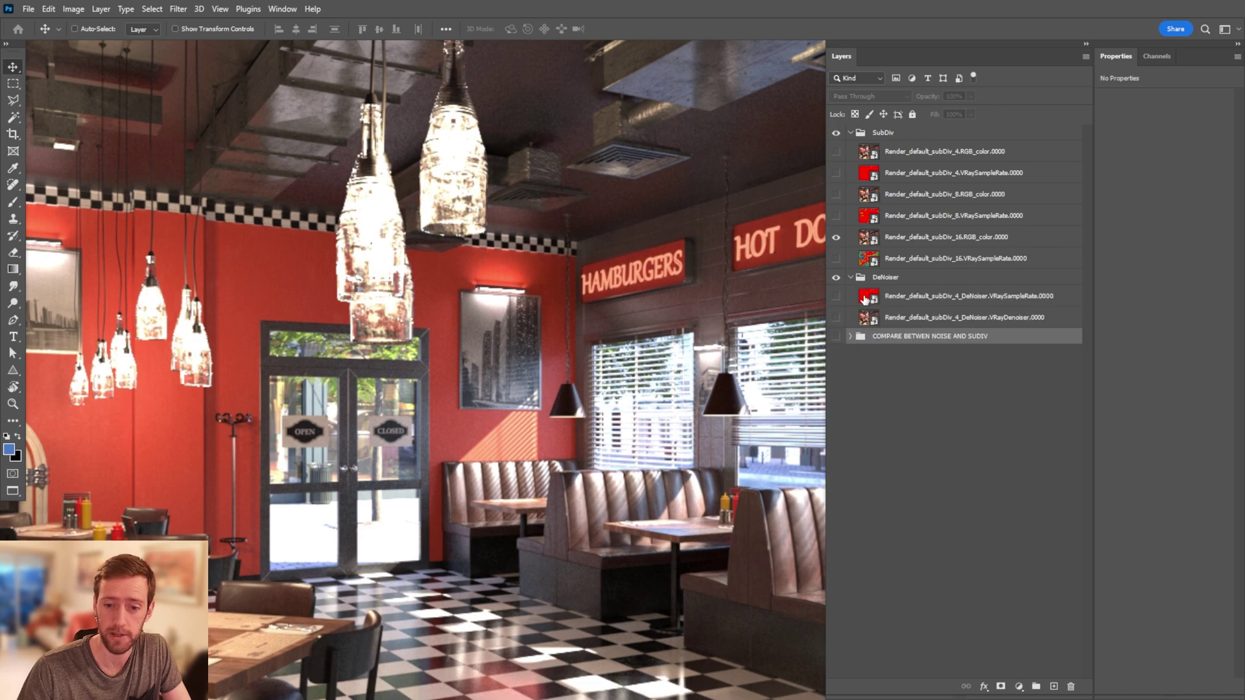
{"action": "left_click", "coordinate": [836, 318]}
{"action": "left_click", "coordinate": [836, 237]}
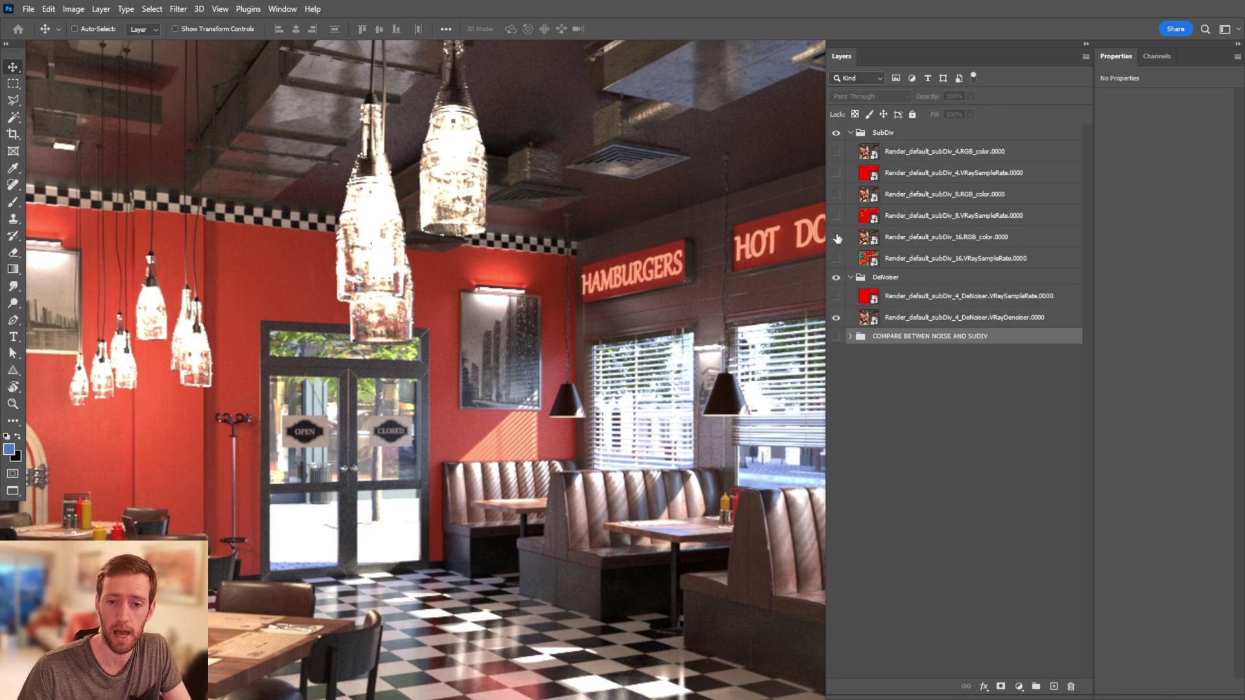
{"action": "left_click", "coordinate": [837, 152]}
- Toggle subDiv_4 off and on against the denoised render, then swap it for subDiv_16
{"action": "scroll", "coordinate": [597, 308], "scroll_direction": "down", "scroll_amount": 5}
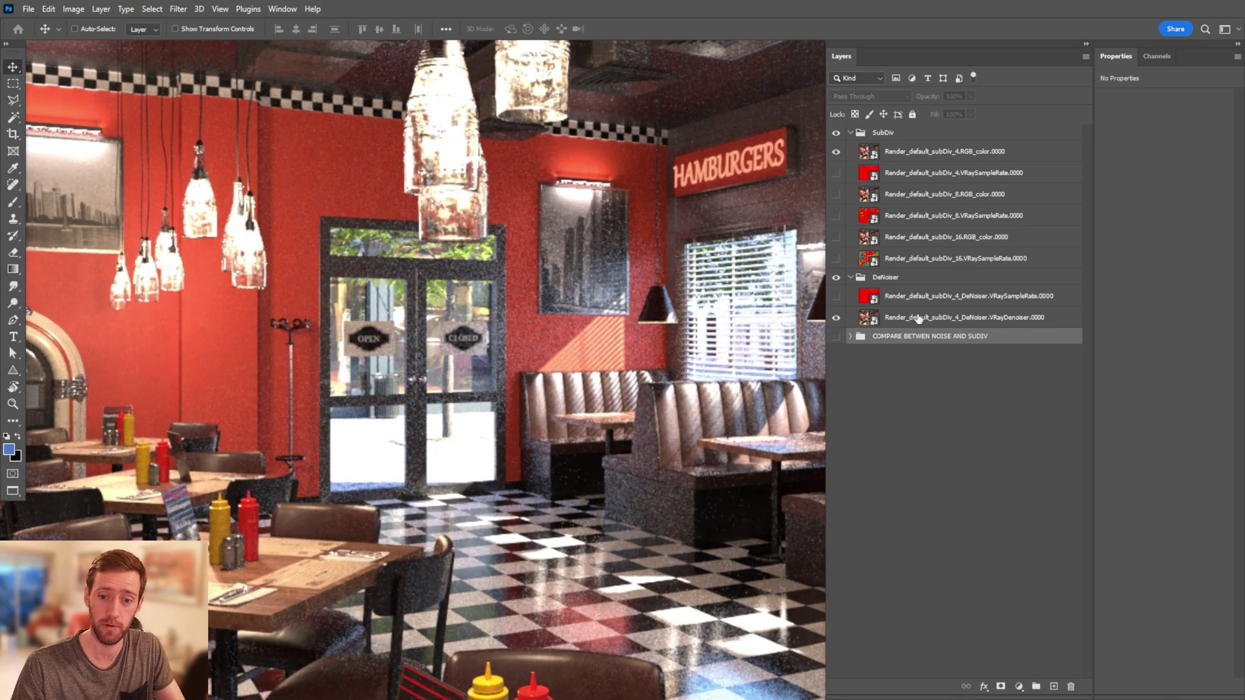
{"action": "left_click", "coordinate": [836, 151]}
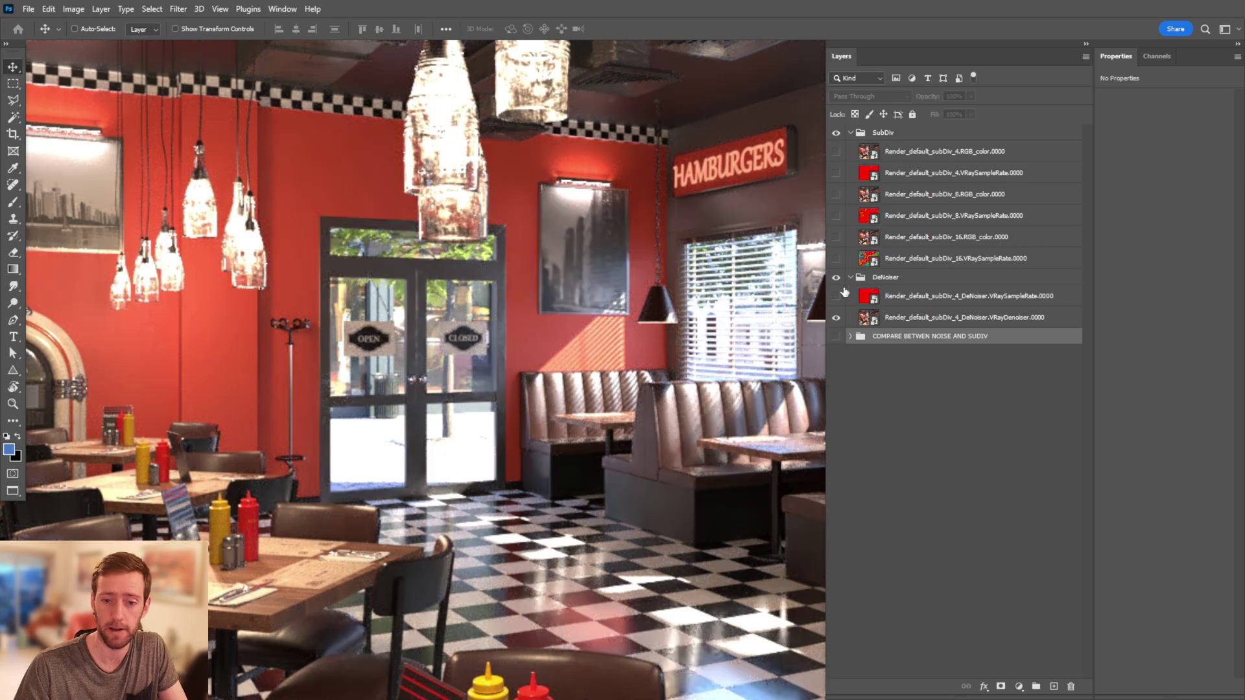
{"action": "scroll", "coordinate": [556, 321], "scroll_direction": "down", "scroll_amount": 5, "text": "alt"}
{"action": "scroll", "coordinate": [557, 337], "scroll_direction": "up", "scroll_amount": 2, "text": "alt"}
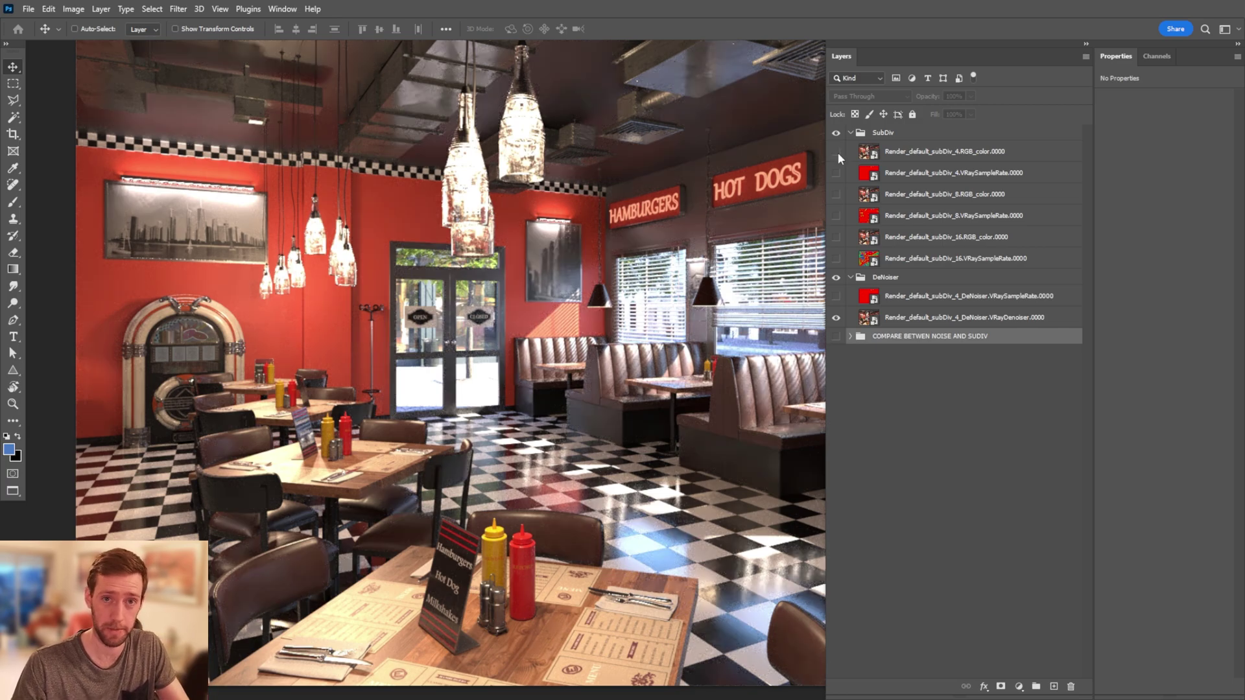
{"action": "left_click", "coordinate": [836, 153]}
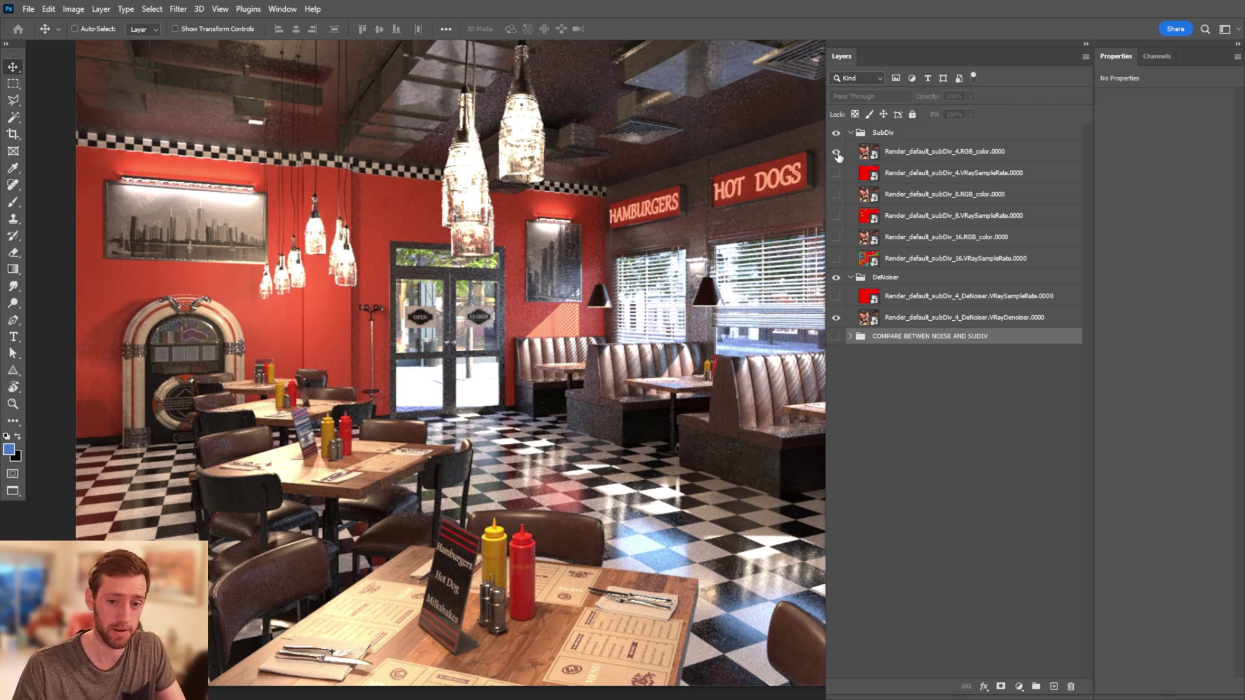
{"action": "left_click", "coordinate": [837, 152]}
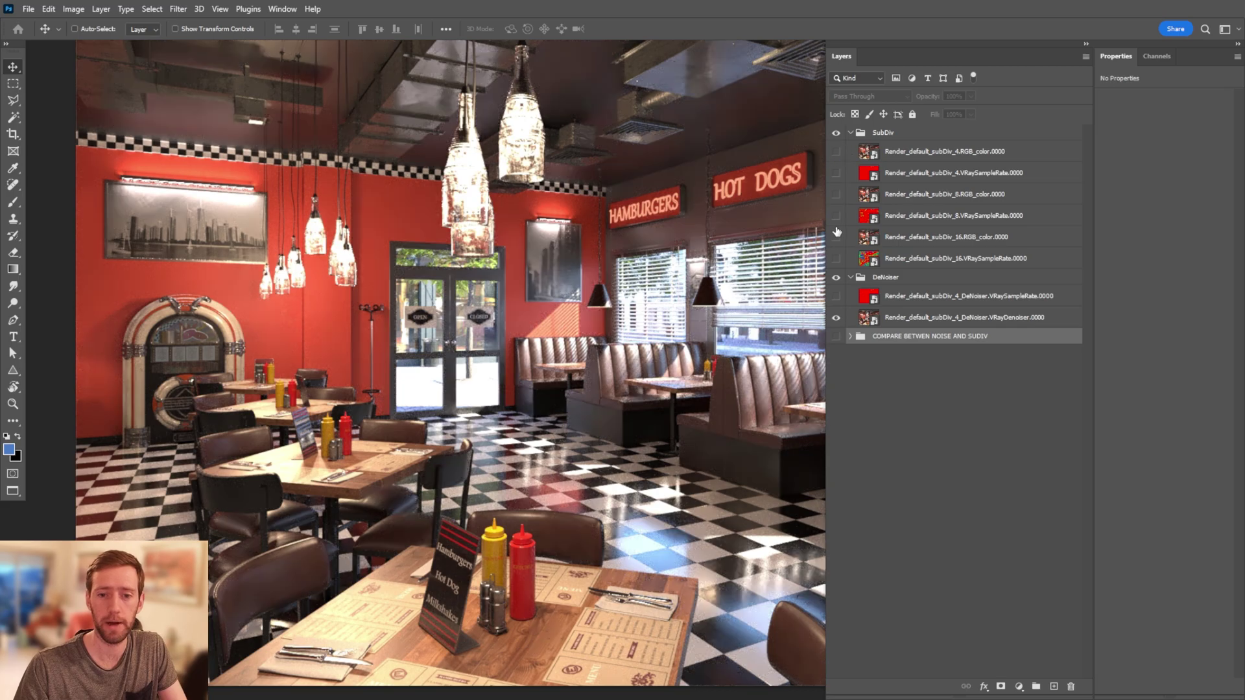
{"action": "left_click", "coordinate": [837, 237]}
- Select the subDiv_16 and VRayDenoiser layers in turn to compare them
{"action": "scroll", "coordinate": [470, 175], "scroll_direction": "up", "scroll_amount": 2, "text": "alt"}
{"action": "scroll", "coordinate": [469, 171], "scroll_direction": "up", "scroll_amount": 2, "text": "alt"}
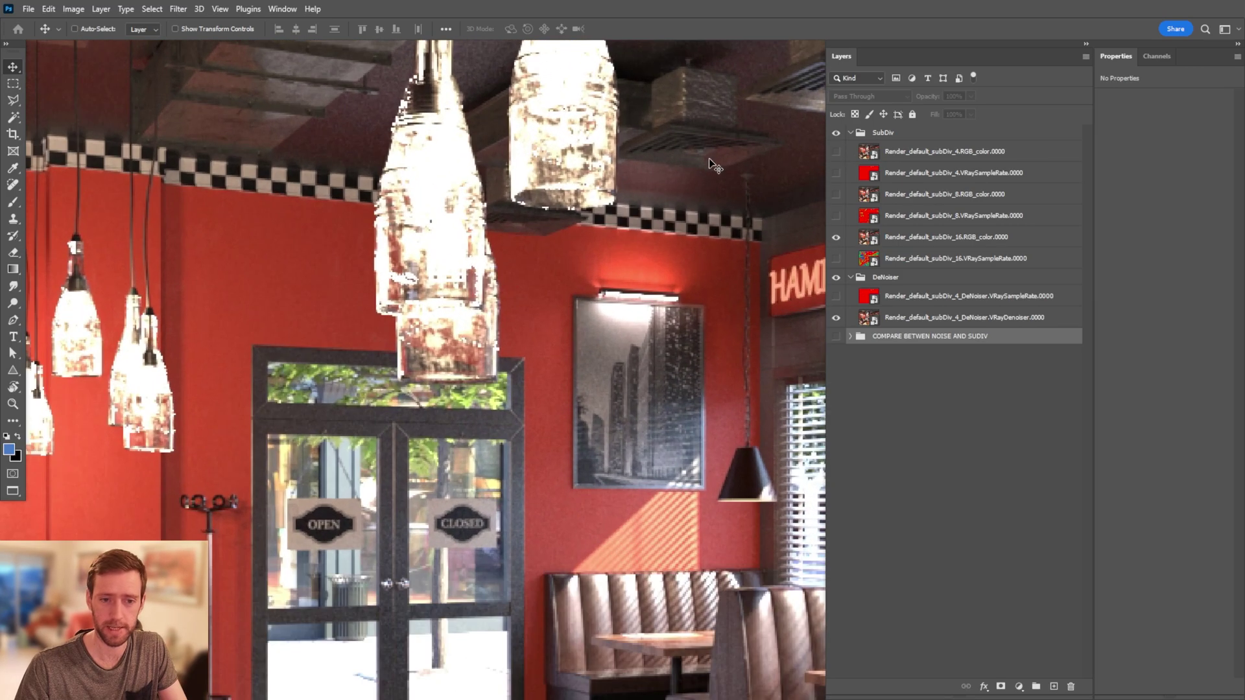
{"action": "scroll", "coordinate": [624, 198], "scroll_direction": "up", "scroll_amount": 1, "text": "alt"}
{"action": "scroll", "coordinate": [624, 198], "scroll_direction": "down", "scroll_amount": 1, "text": "alt"}
{"action": "left_click", "coordinate": [931, 237]}
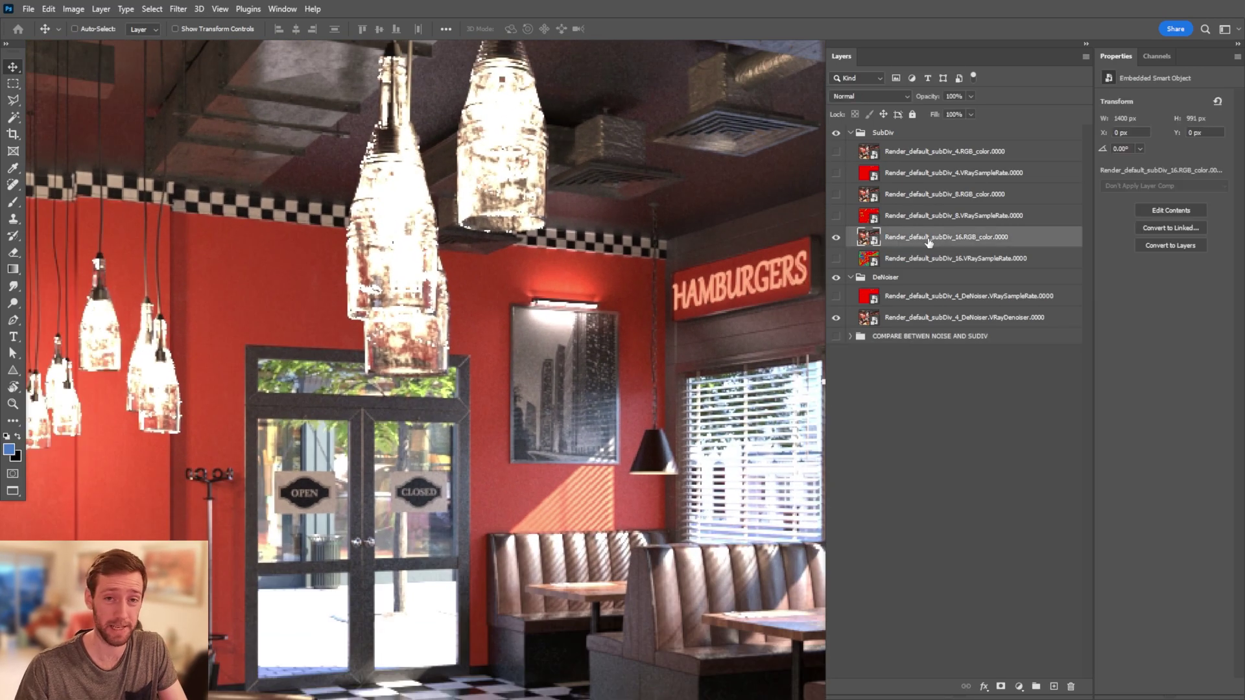
{"action": "left_click", "coordinate": [924, 317]}
{"action": "scroll", "coordinate": [598, 342], "scroll_direction": "down", "scroll_amount": 3, "text": "alt"}
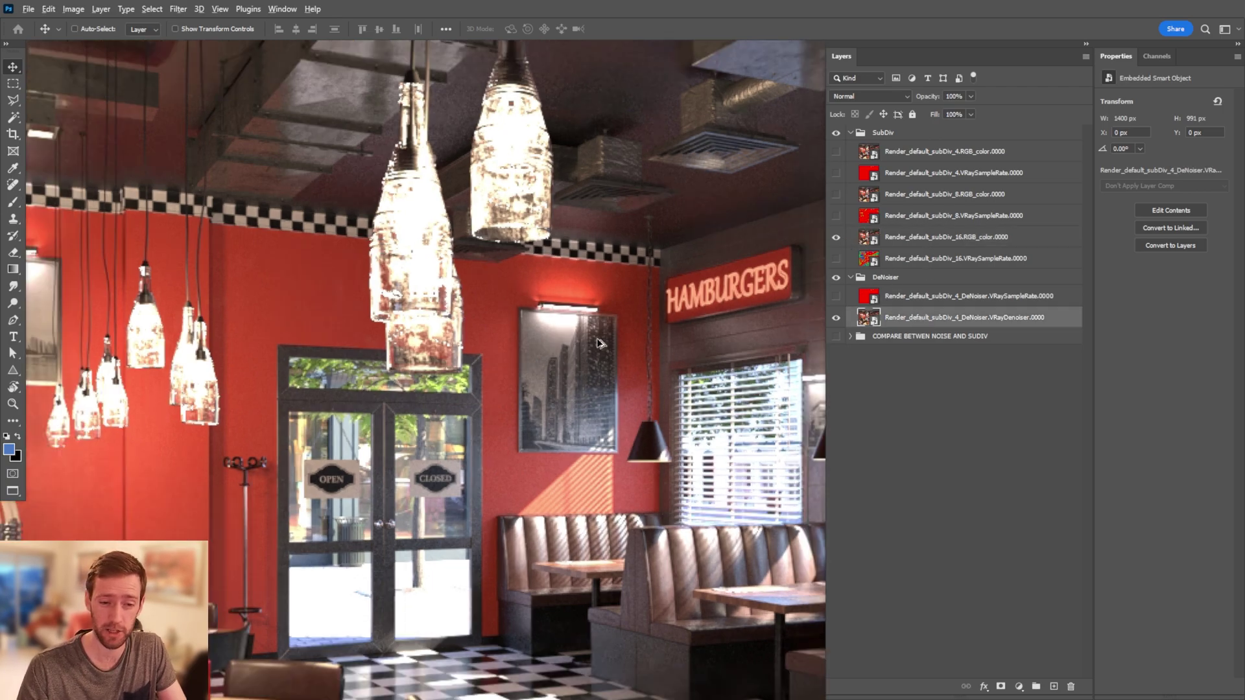
{"action": "scroll", "coordinate": [602, 344], "scroll_direction": "down", "scroll_amount": 2, "text": "alt"}
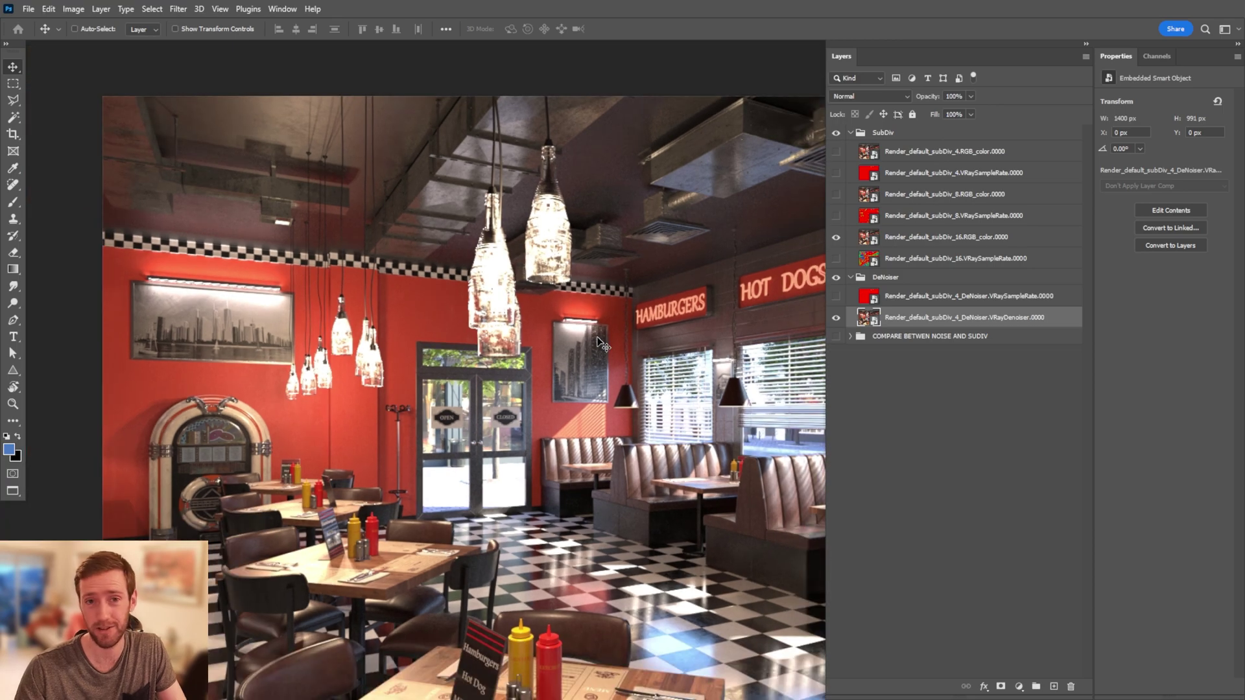
{"action": "left_click", "coordinate": [928, 237]}
{"action": "scroll", "coordinate": [601, 365], "scroll_direction": "up", "scroll_amount": 8, "text": "alt"}
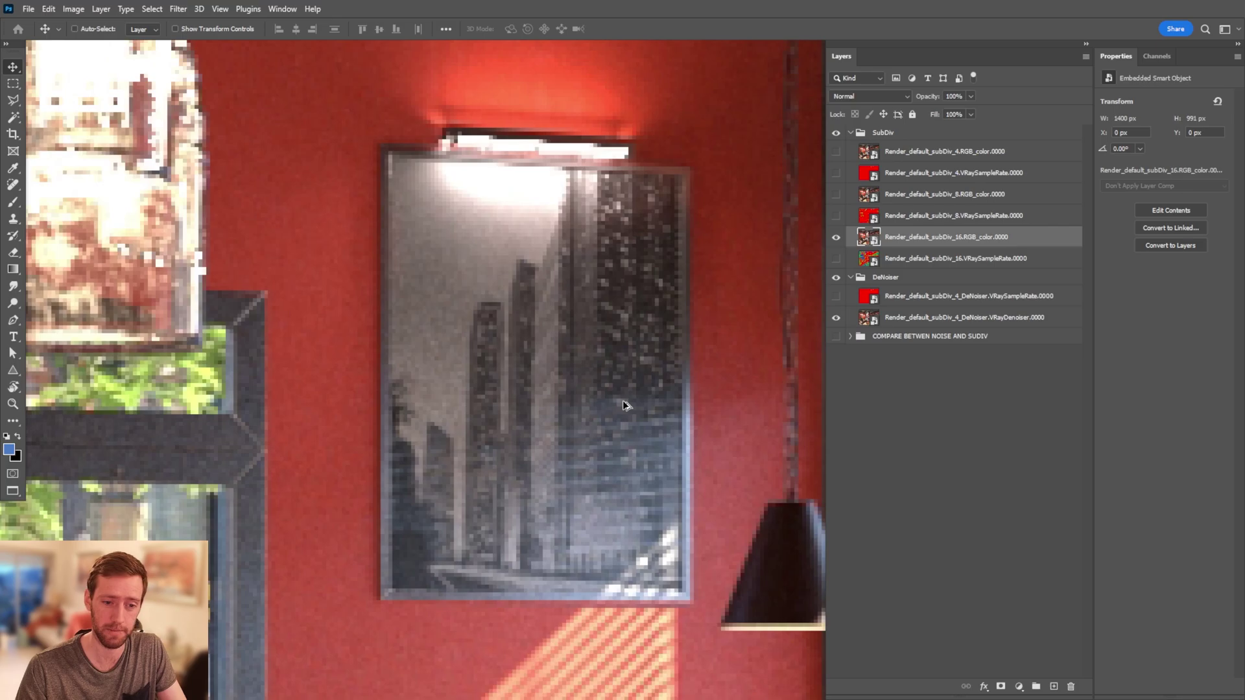
- Flip subDiv_16 visibility repeatedly against the denoised render, ending with VRayDenoiser selected
{"action": "left_click", "coordinate": [836, 237]}
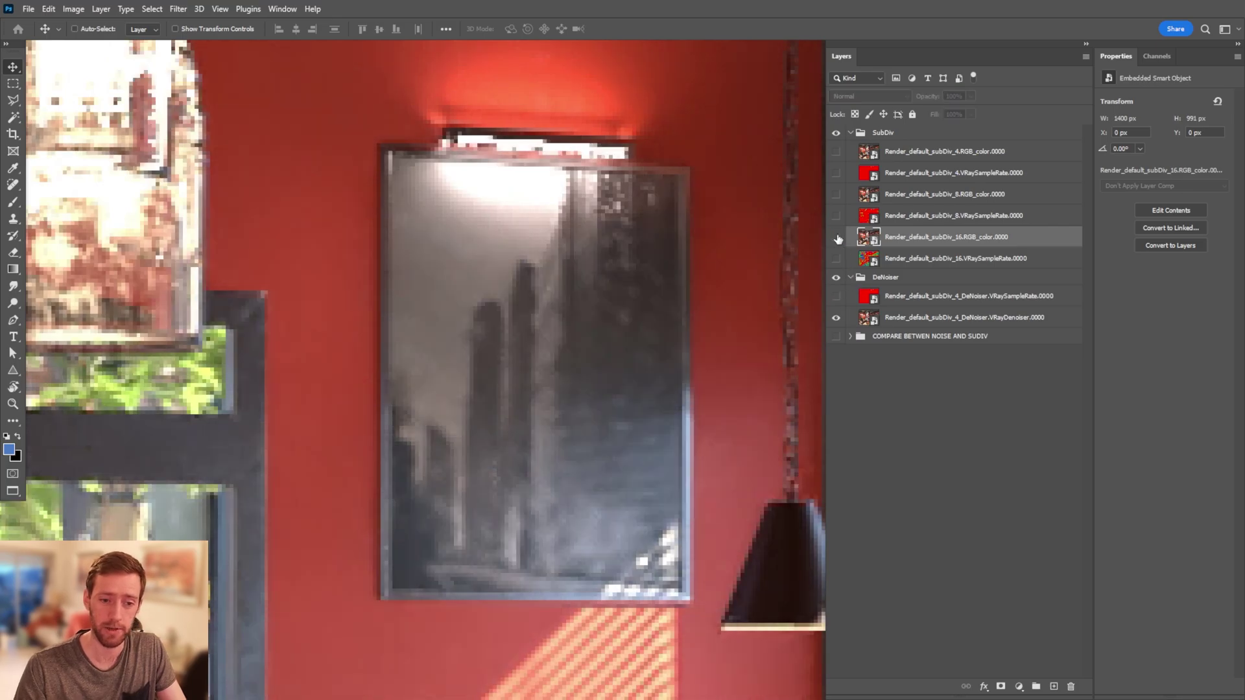
{"action": "left_click", "coordinate": [836, 238]}
{"action": "left_click", "coordinate": [837, 238]}
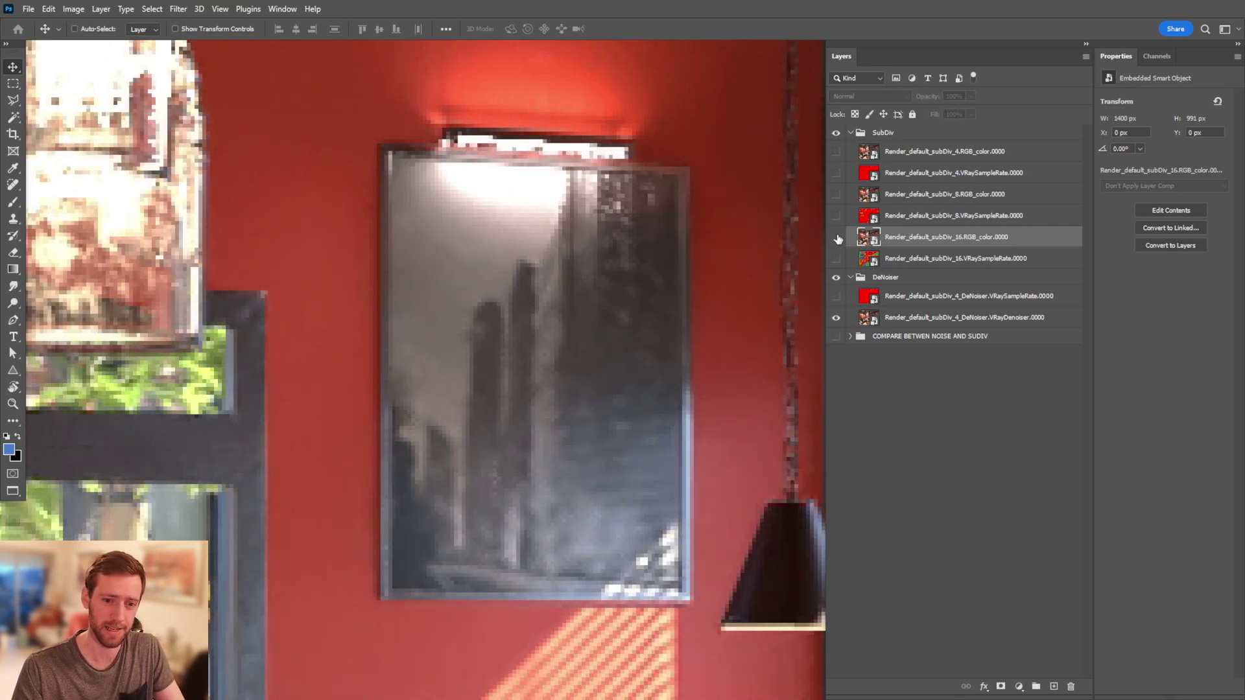
{"action": "left_click", "coordinate": [837, 238]}
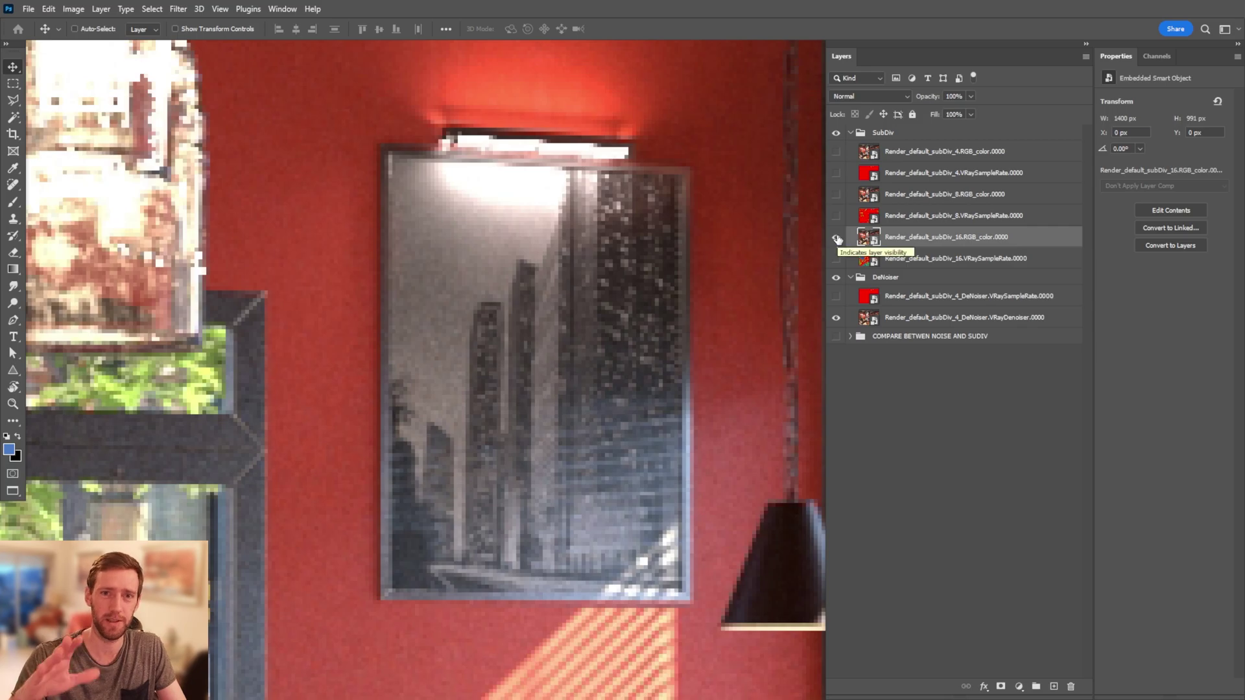
{"action": "left_click", "coordinate": [836, 237]}
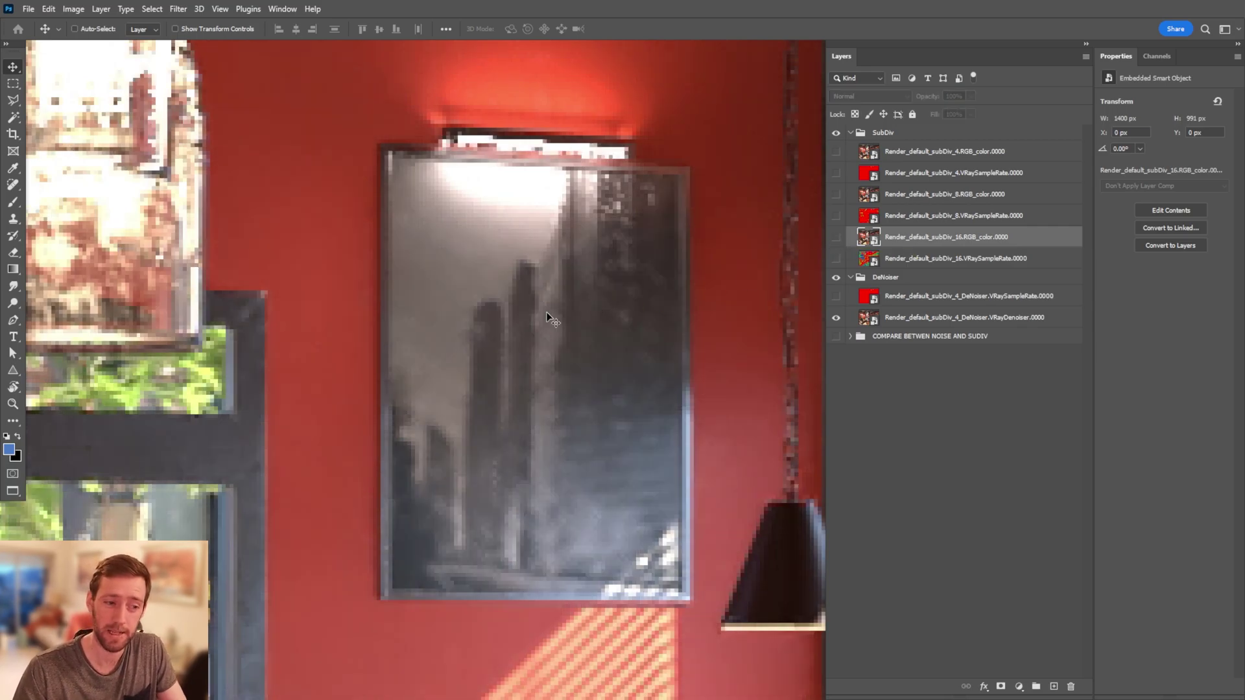
{"action": "scroll", "coordinate": [546, 312], "scroll_direction": "down", "scroll_amount": 2, "text": "alt"}
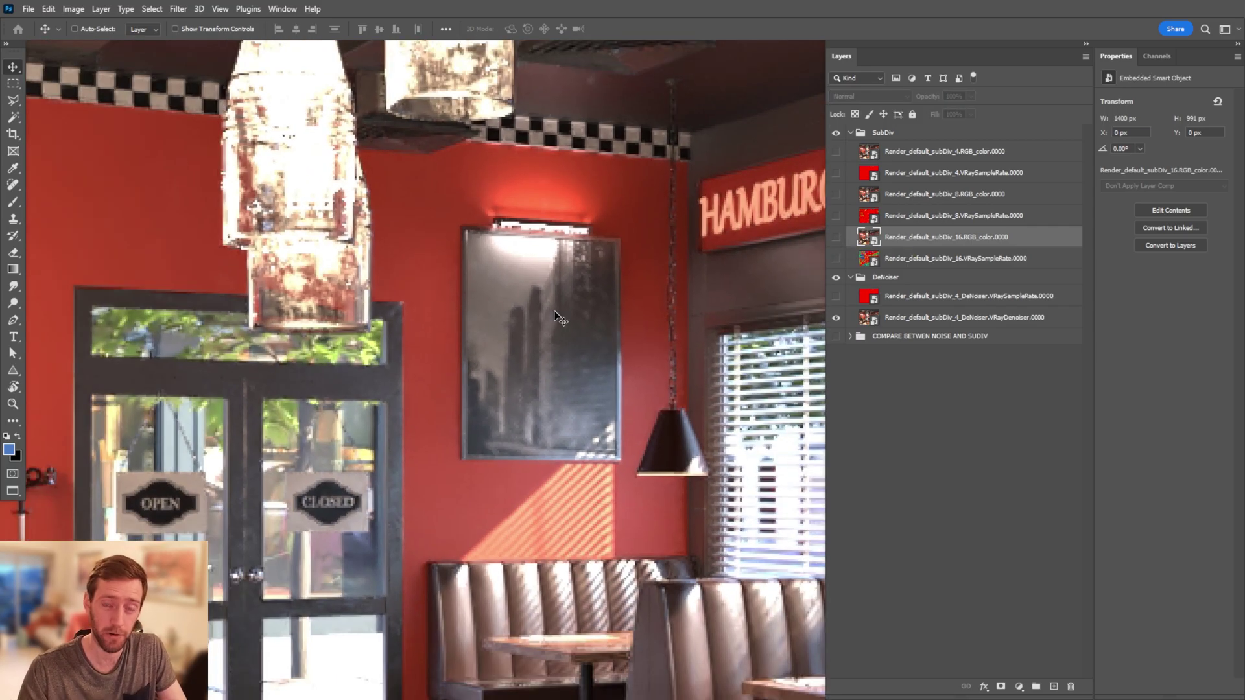
{"action": "scroll", "coordinate": [554, 318], "scroll_direction": "down", "scroll_amount": 5, "text": "alt"}
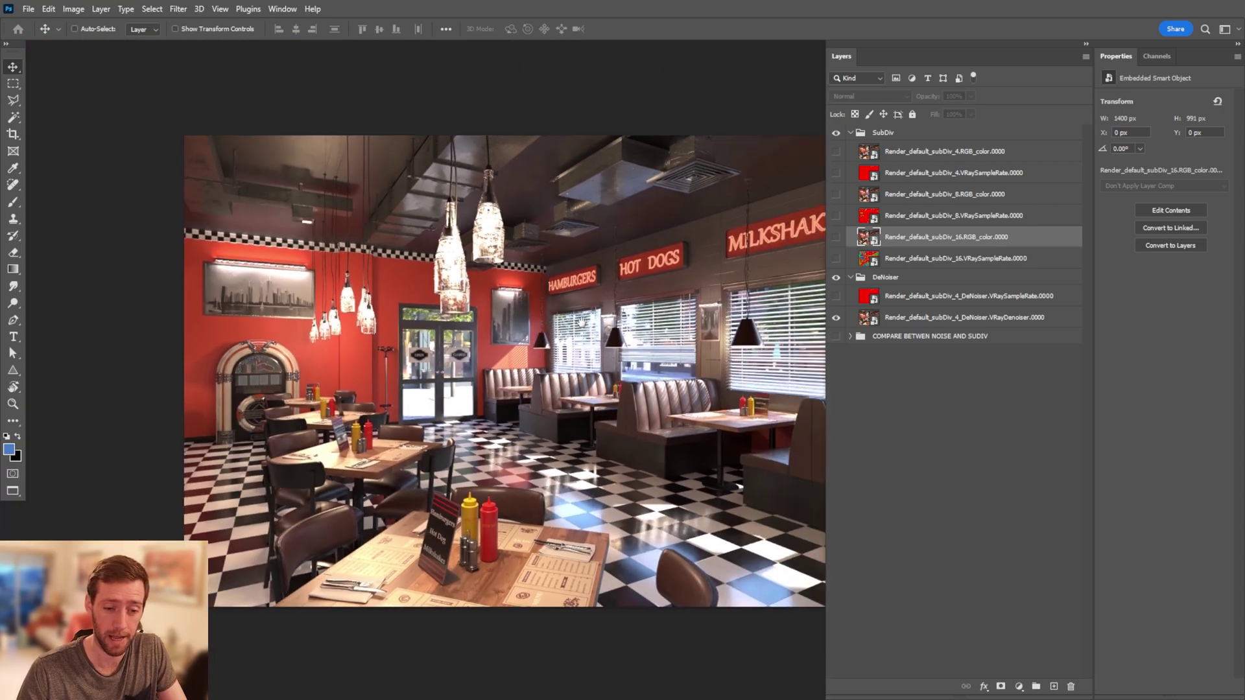
{"action": "left_click", "coordinate": [836, 237]}
{"action": "left_click", "coordinate": [836, 238]}
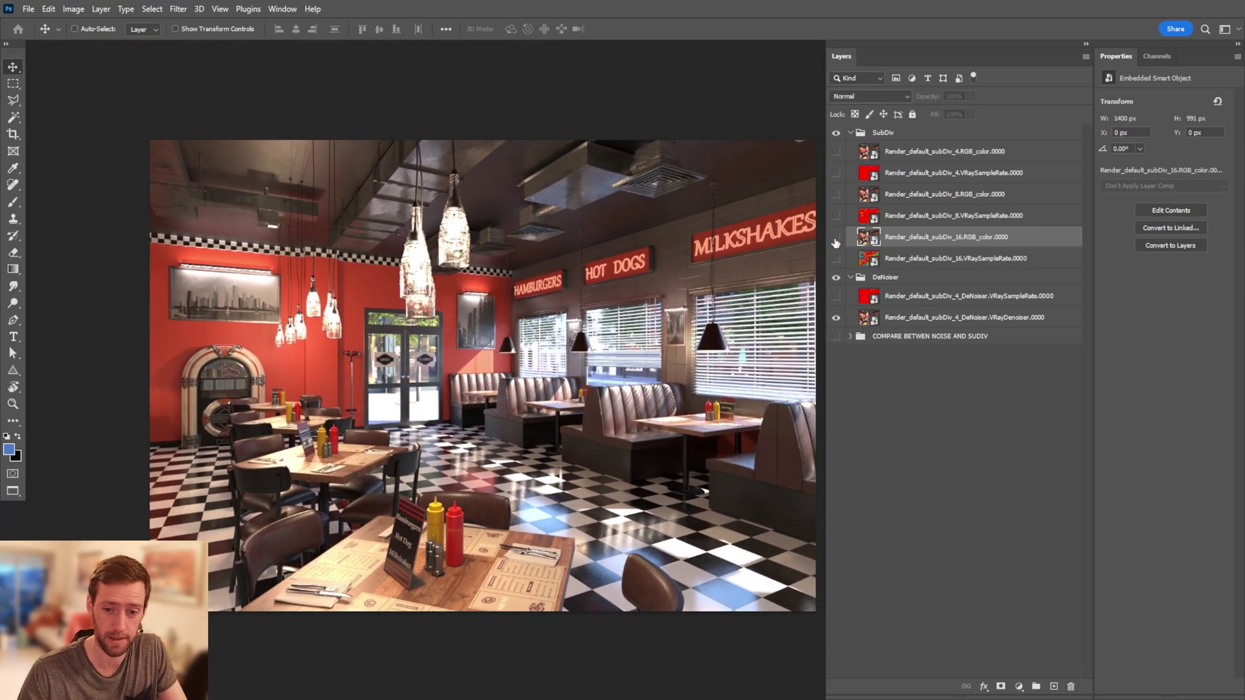
{"action": "scroll", "coordinate": [513, 452], "scroll_direction": "up", "scroll_amount": 1, "text": "alt"}
{"action": "scroll", "coordinate": [513, 450], "scroll_direction": "down", "scroll_amount": 1, "text": "alt"}
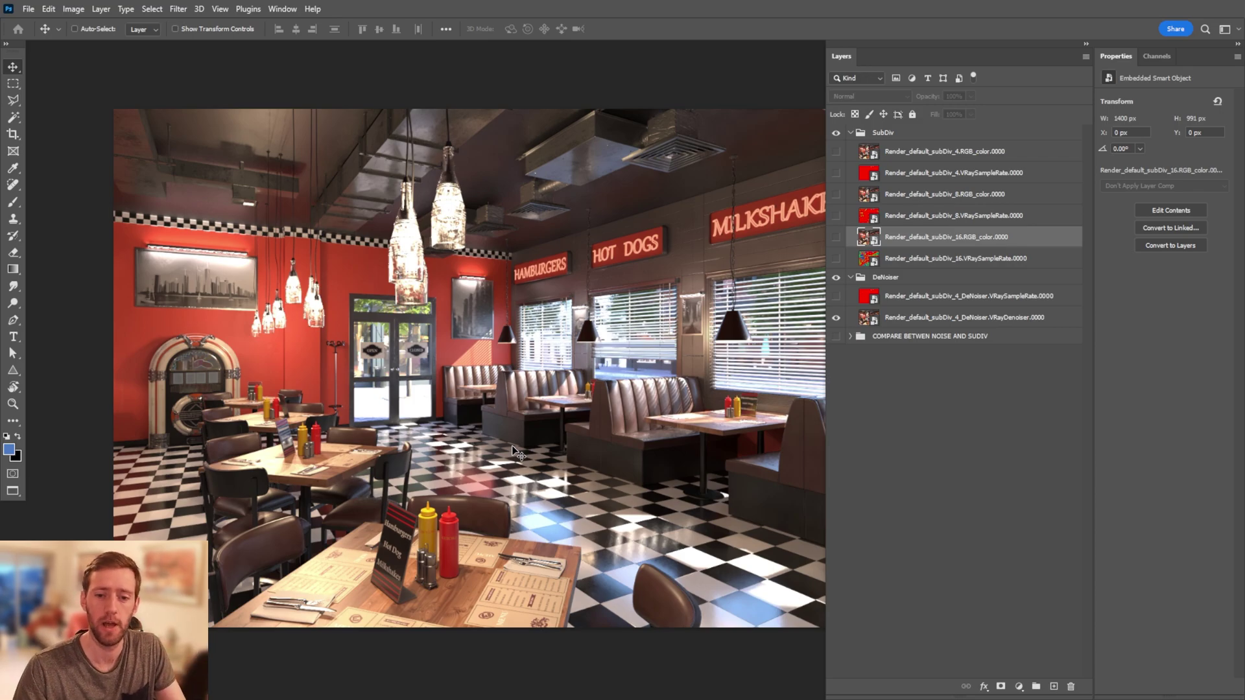
{"action": "left_click", "coordinate": [974, 321]}
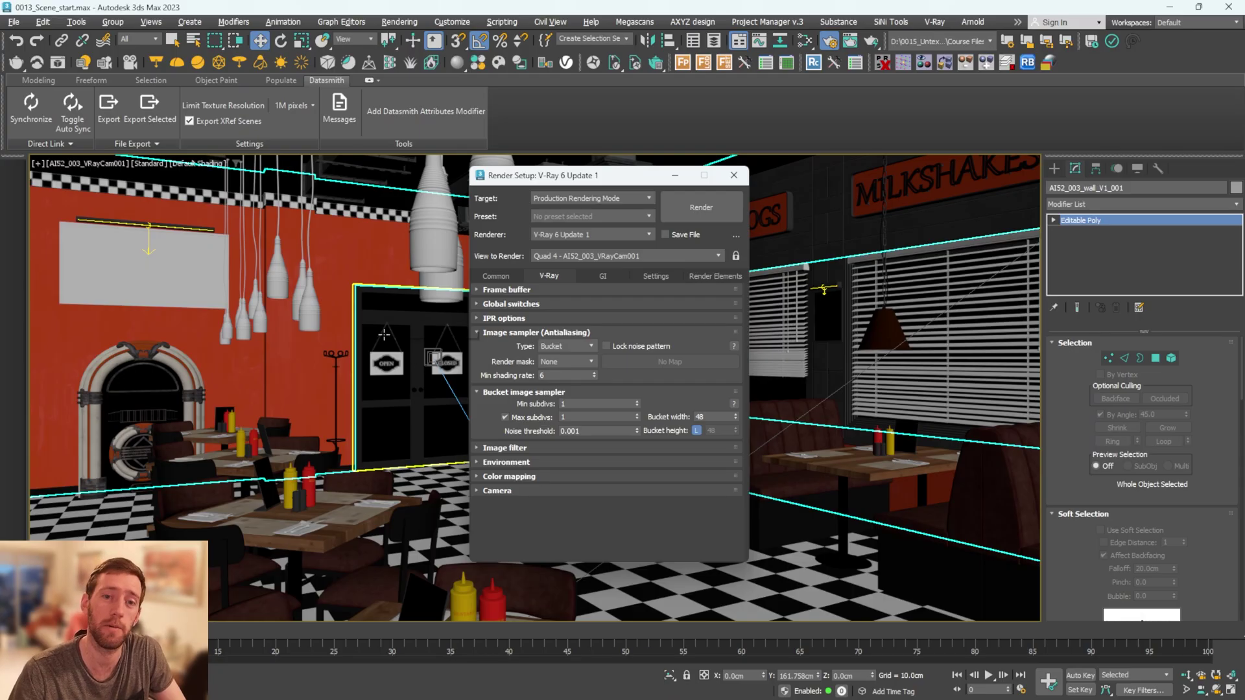
- Replace the Image sampler's Min shading rate value with 5
{"action": "double_click", "coordinate": [558, 375]}
{"action": "type", "text": "5"}
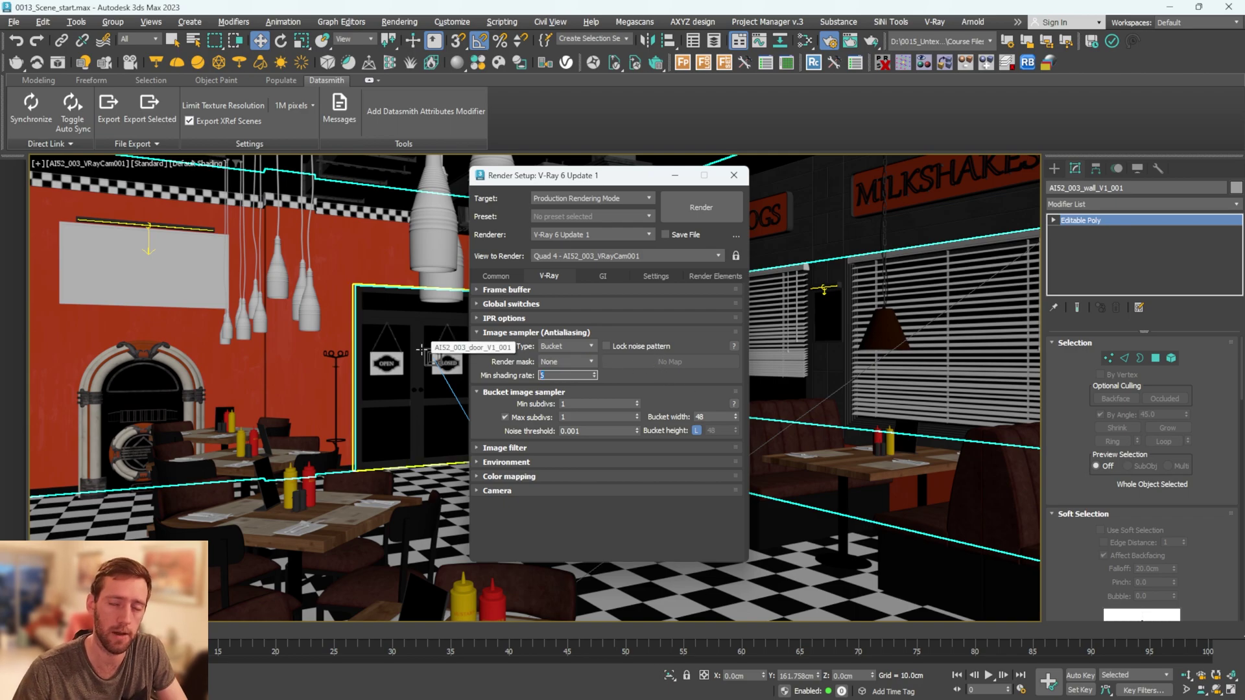
{"action": "type", "text": "5"}
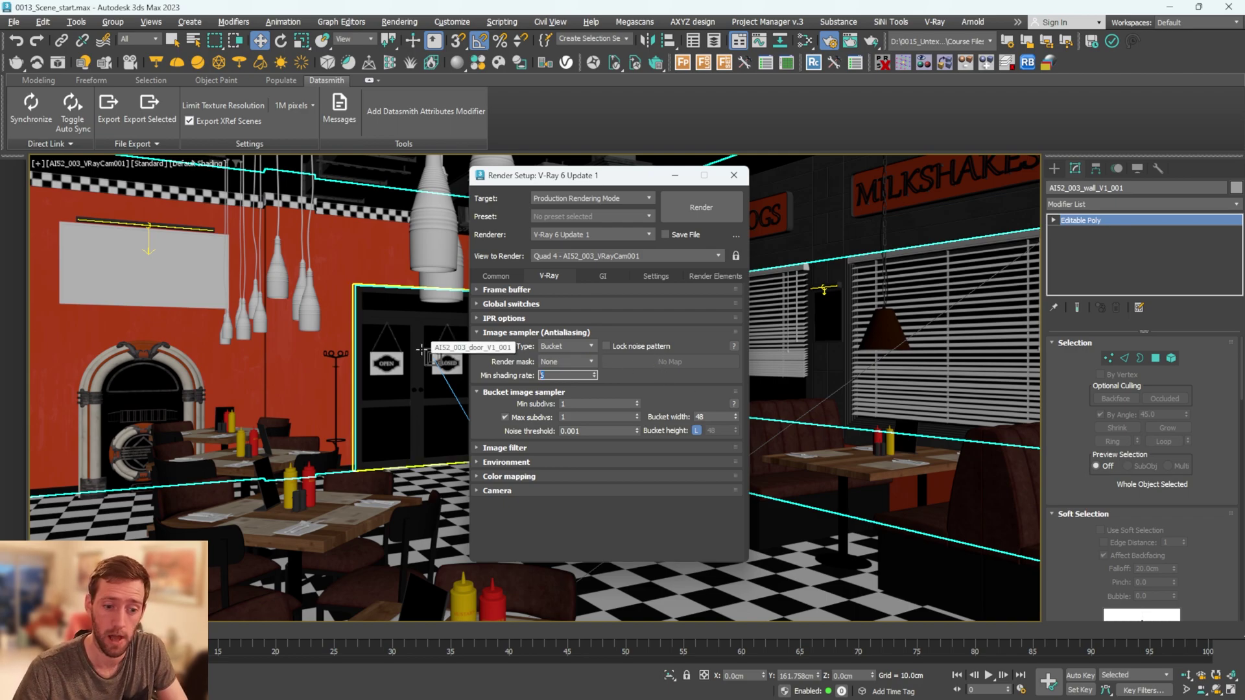
{"action": "type", "text": "6"}
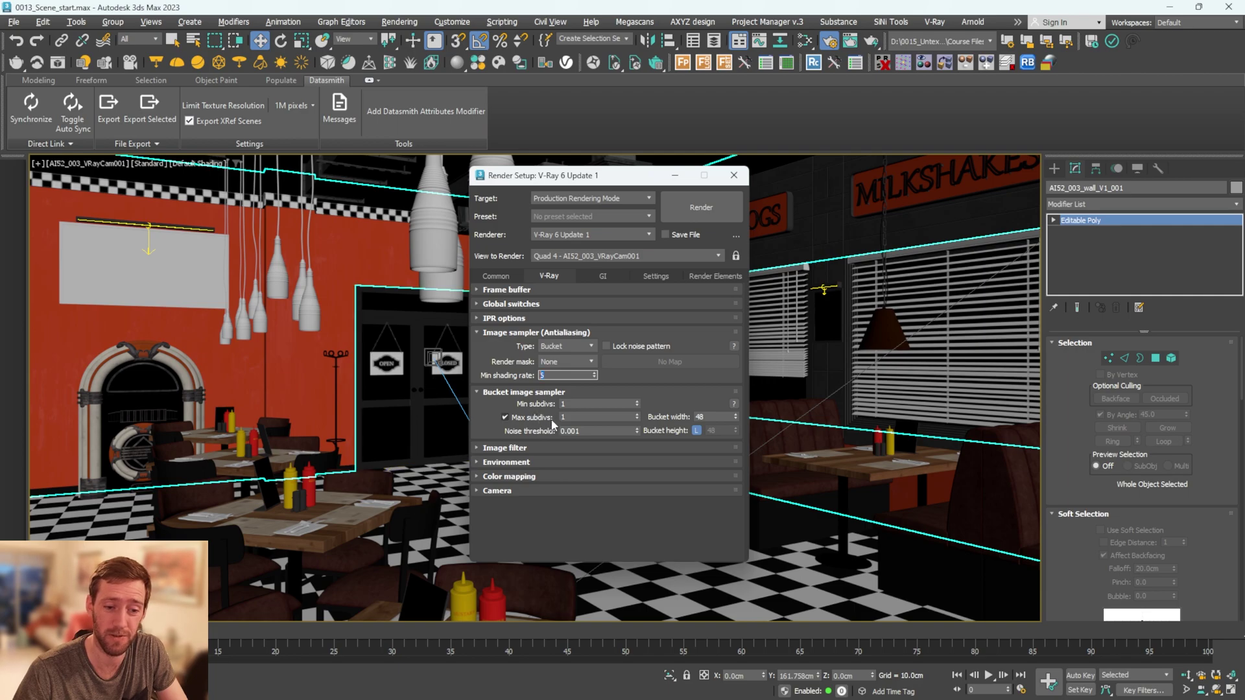
{"action": "type", "text": "5"}
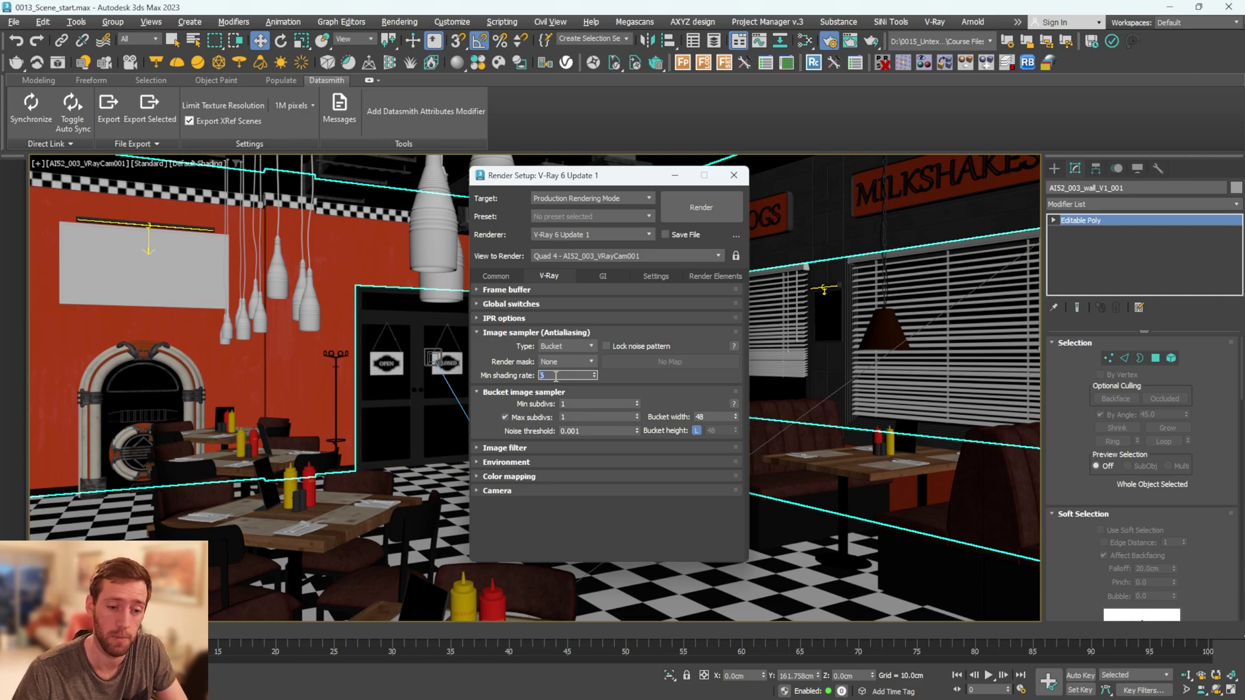
{"action": "type", "text": "6"}
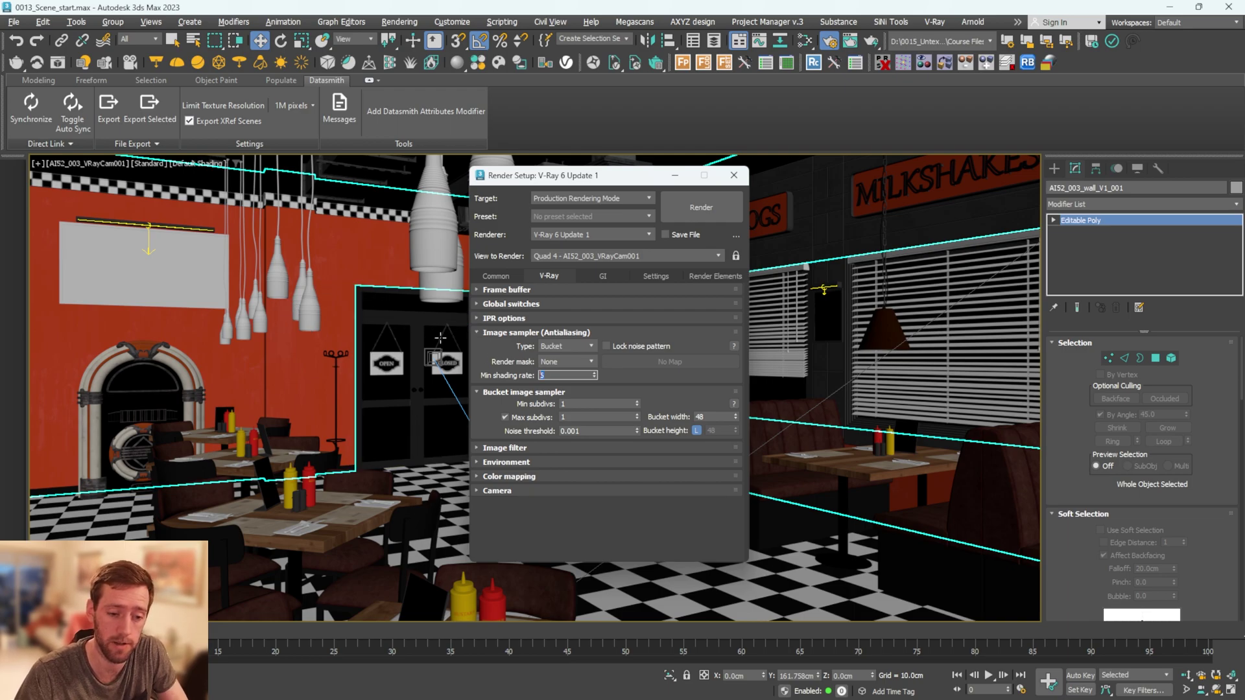
- Open the wall's V-Ray object properties, inspect its Subdivs multiplier, and close the dialog
{"action": "right_click", "coordinate": [354, 261]}
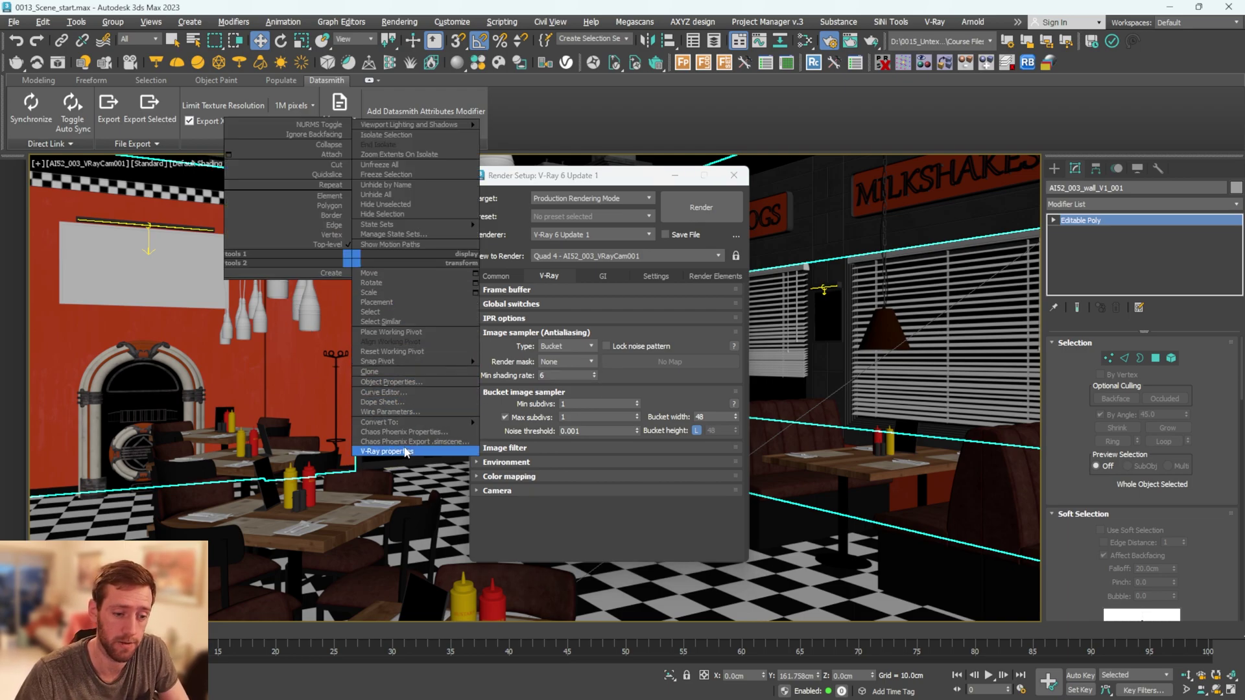
{"action": "left_click", "coordinate": [404, 450]}
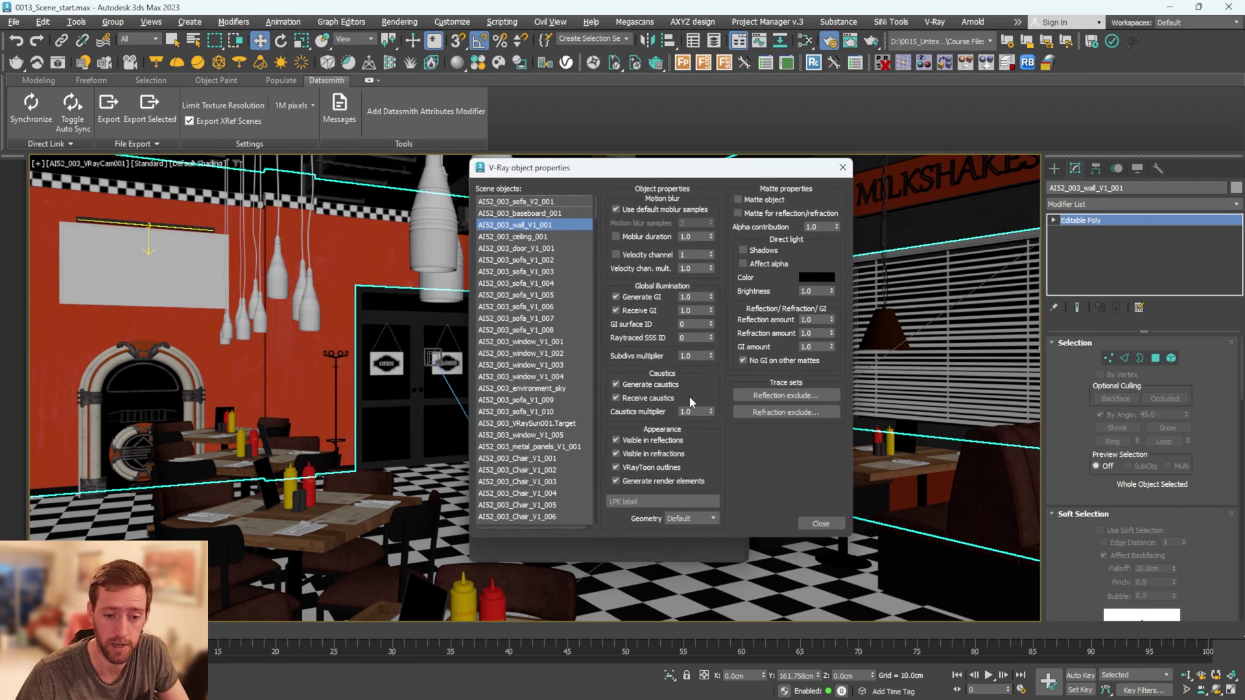
{"action": "double_click", "coordinate": [692, 354]}
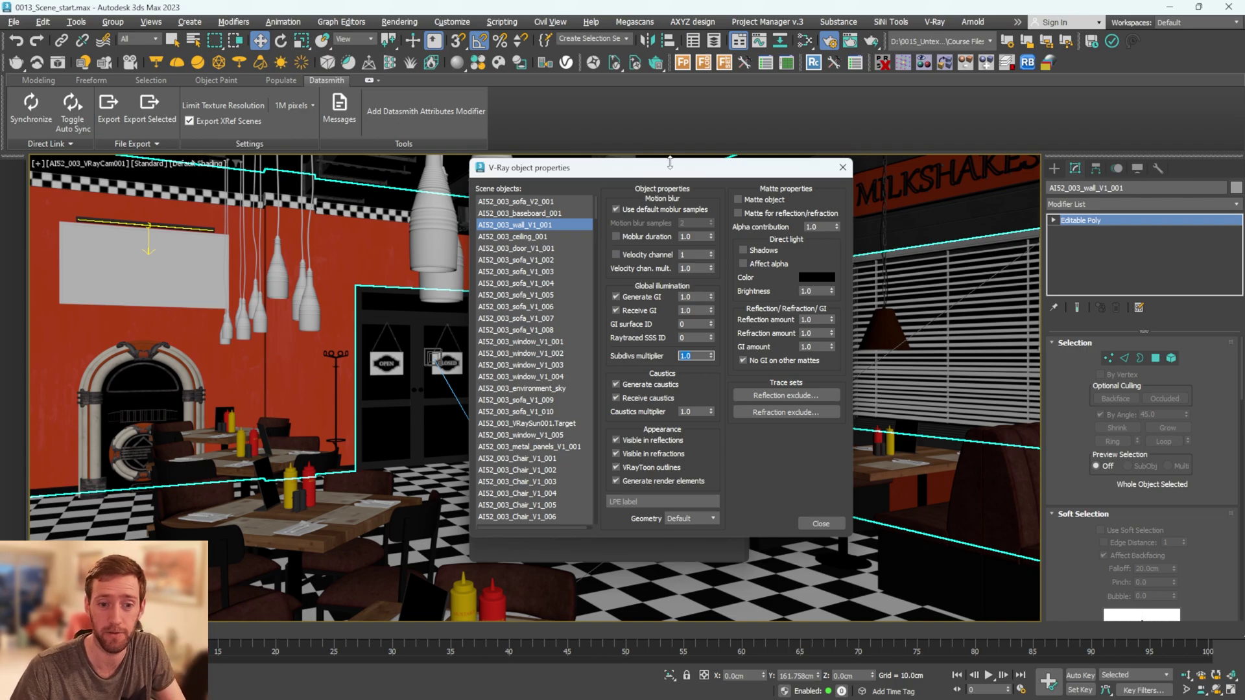
{"action": "left_click_drag", "start_coordinate": [675, 167], "coordinate": [572, 166]}
{"action": "left_click", "coordinate": [743, 172]}
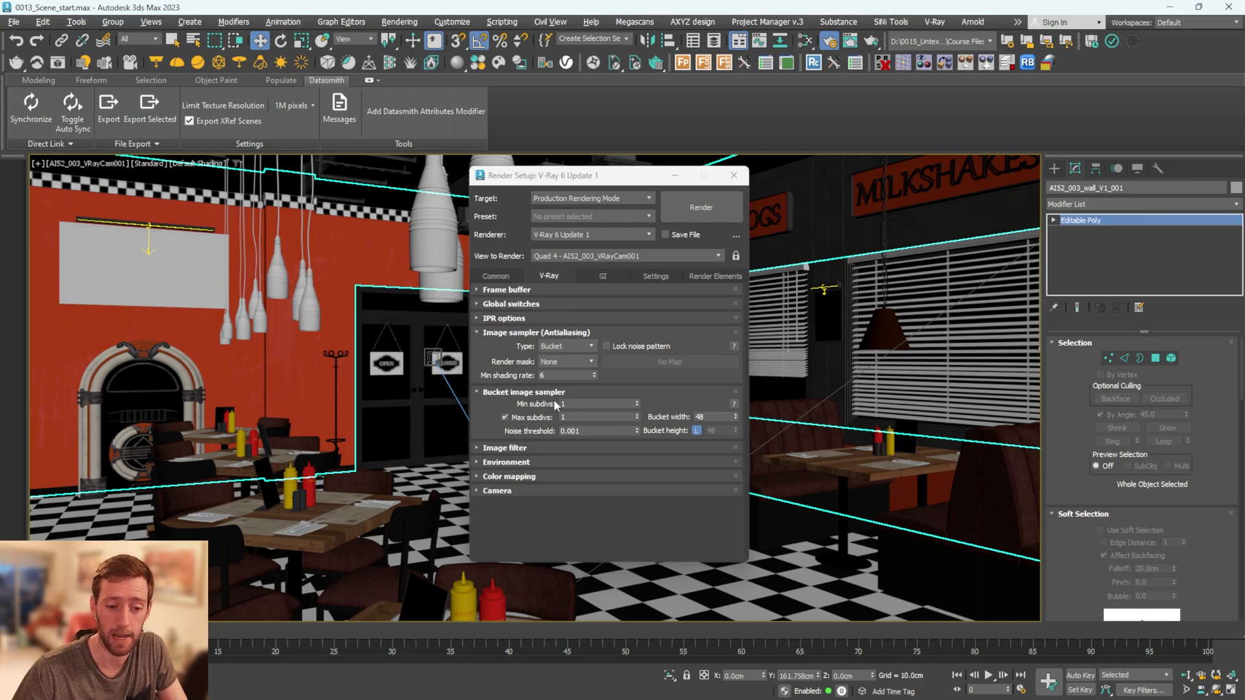
{"action": "mouse_move", "coordinate": [549, 375]}
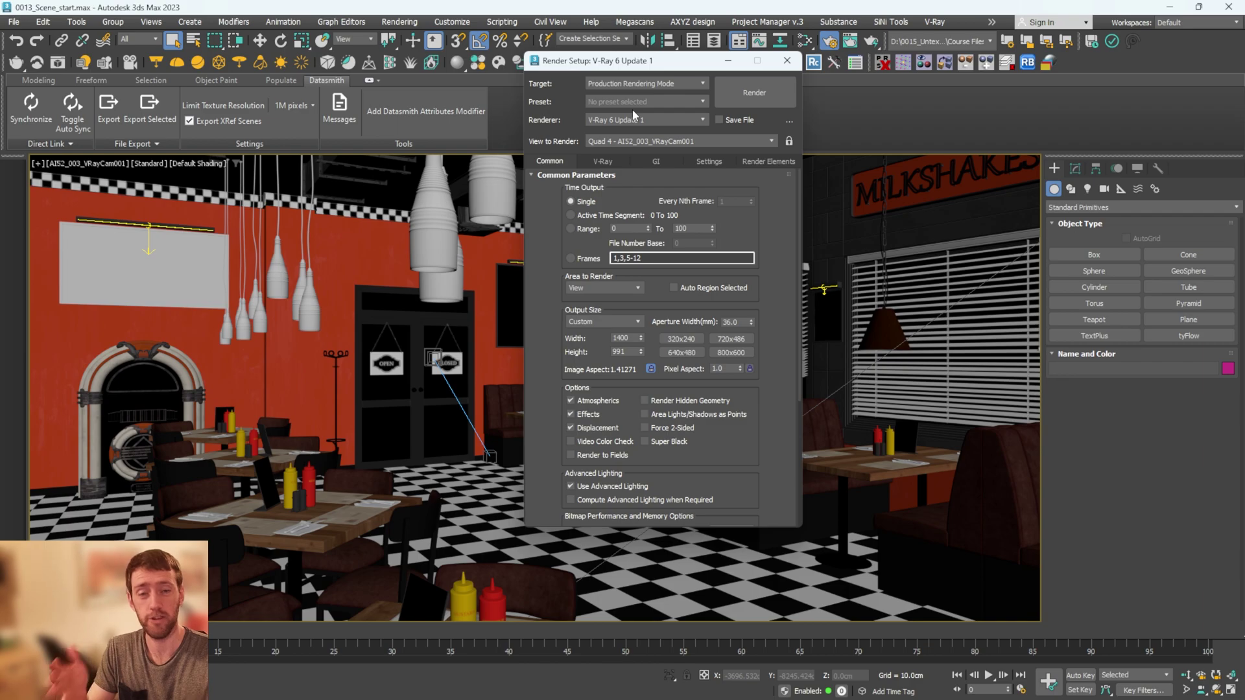
- Check the V-Ray tab, return to Common, and select the 1400 output width
{"action": "left_click", "coordinate": [610, 162]}
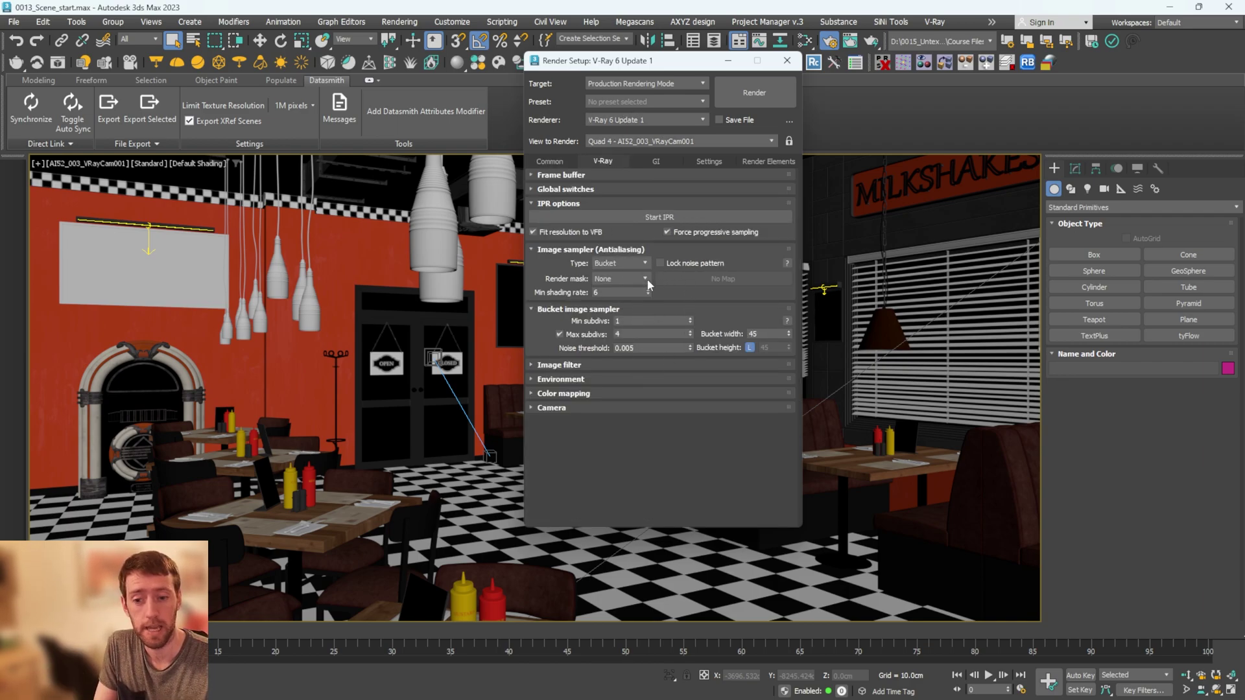
{"action": "left_click", "coordinate": [553, 161]}
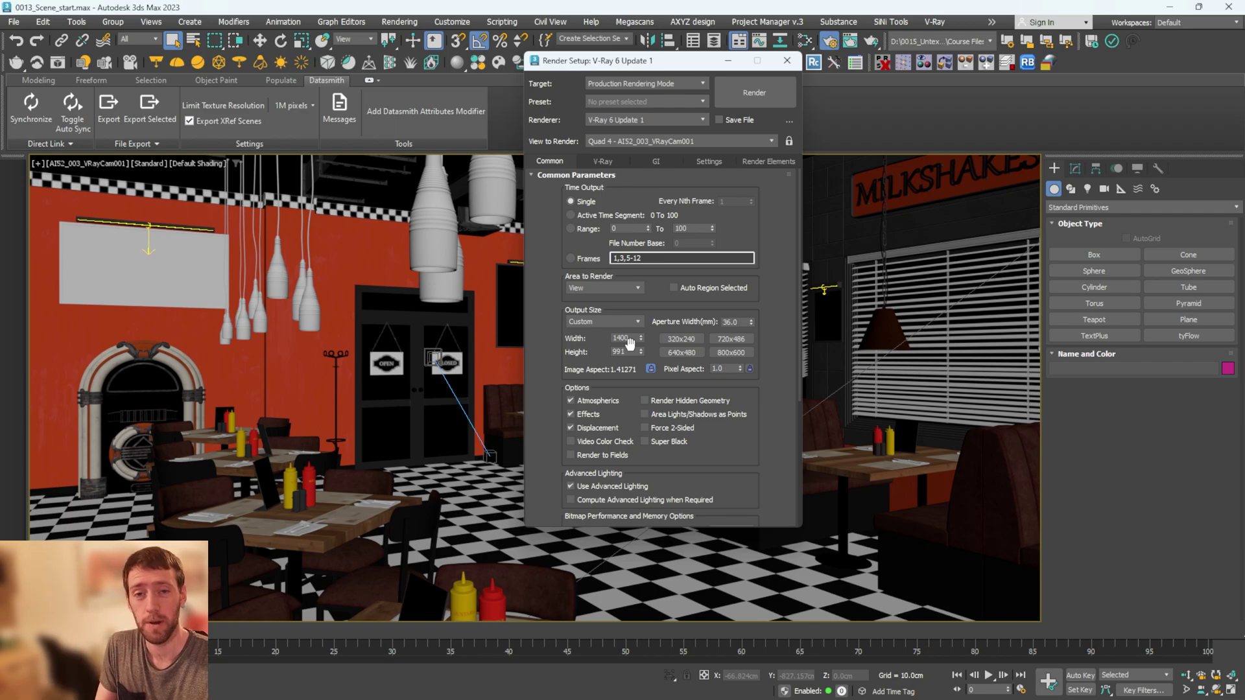
{"action": "left_click_drag", "start_coordinate": [631, 338], "coordinate": [658, 322]}
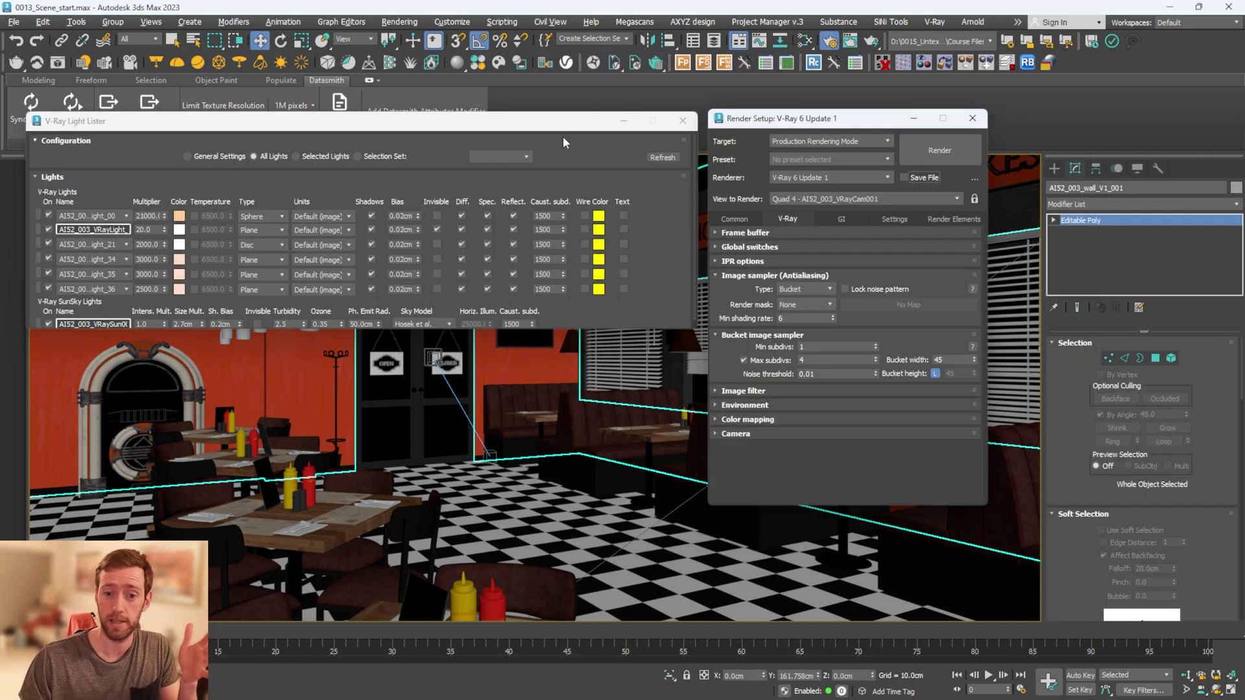
- Check the Bucket sampler's Min and Max subdivs (4), then edit the 0.01 noise threshold toward 0.005
{"action": "left_click_drag", "start_coordinate": [873, 124], "coordinate": [863, 128]}
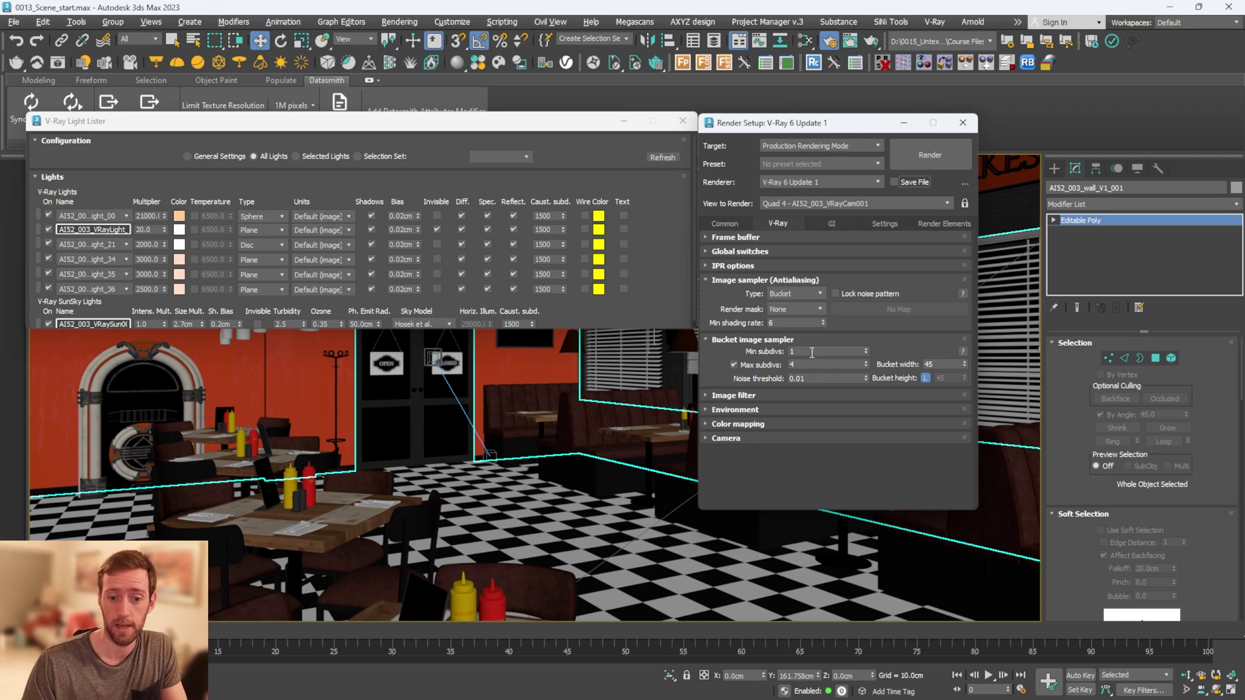
{"action": "mouse_move", "coordinate": [812, 353]}
{"action": "left_click_drag", "start_coordinate": [812, 352], "coordinate": [785, 351]}
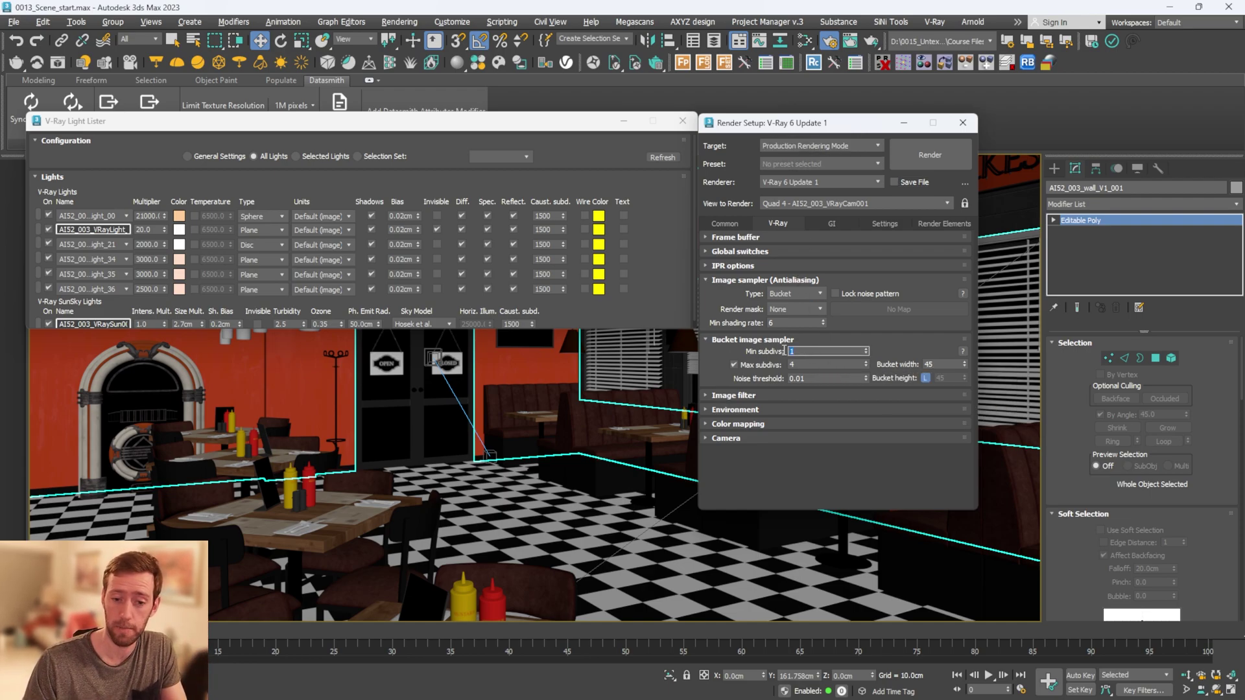
{"action": "key", "text": "Tab"}
{"action": "key", "text": "Tab"}
{"action": "left_click", "coordinate": [816, 365]}
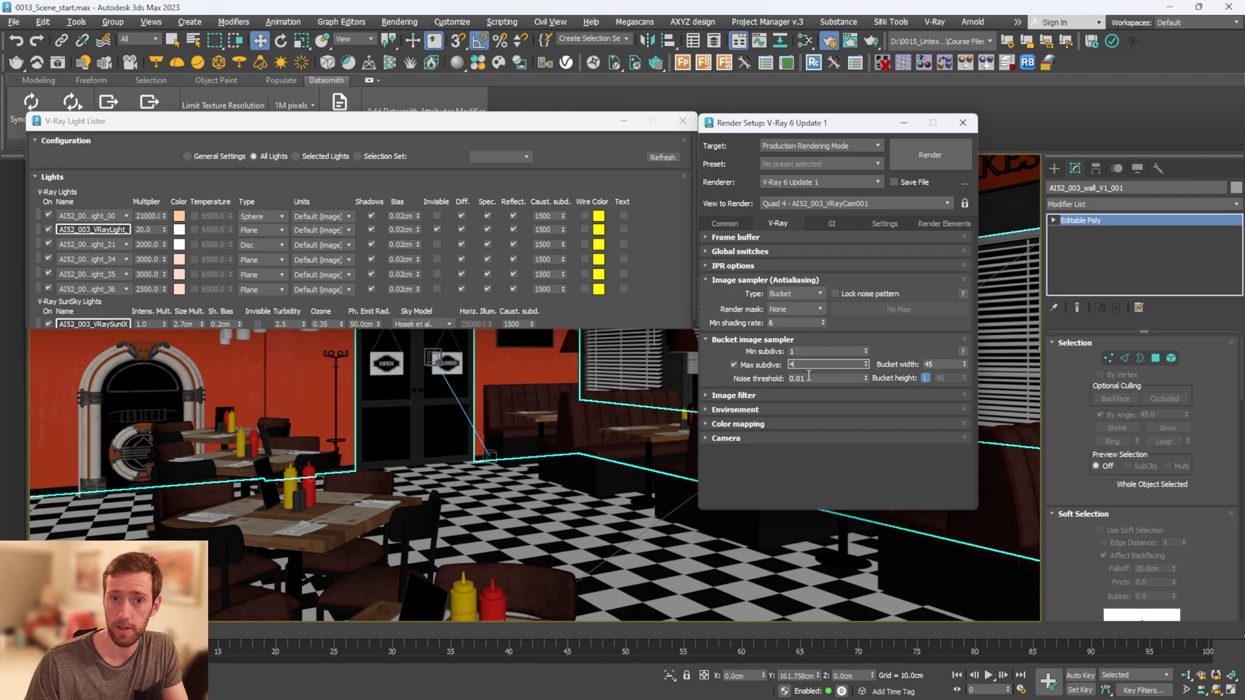
{"action": "left_click_drag", "start_coordinate": [807, 364], "coordinate": [774, 363]}
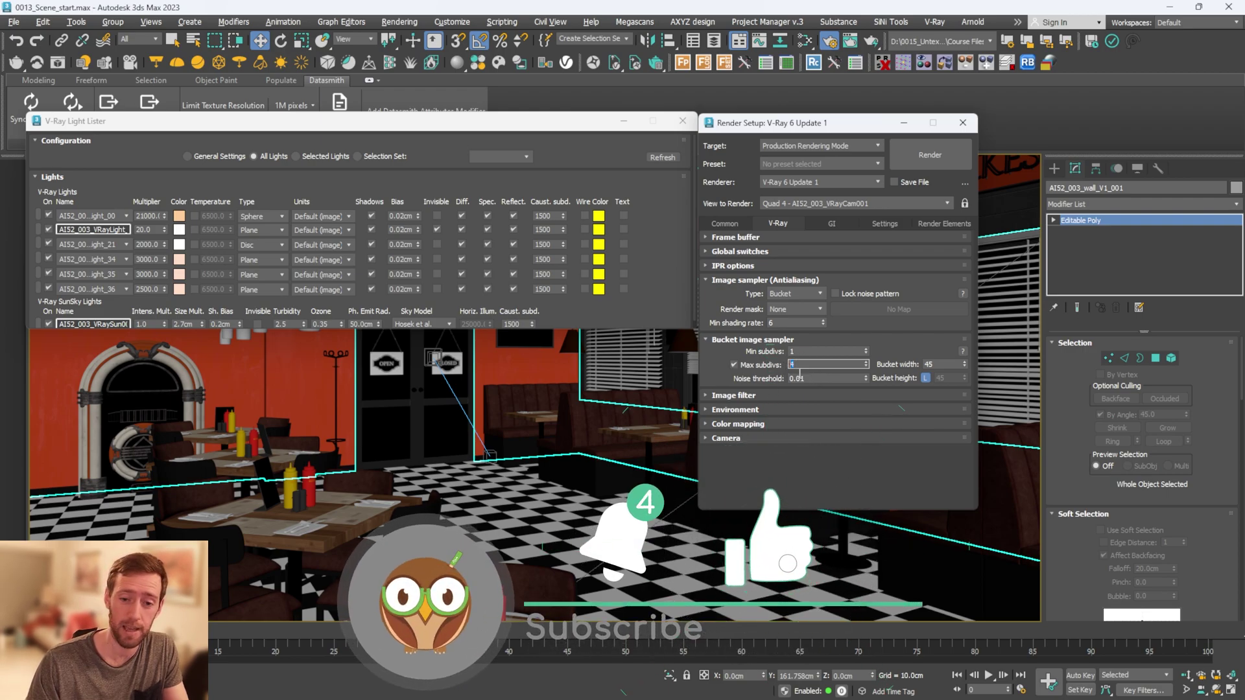
{"action": "double_click", "coordinate": [814, 378]}
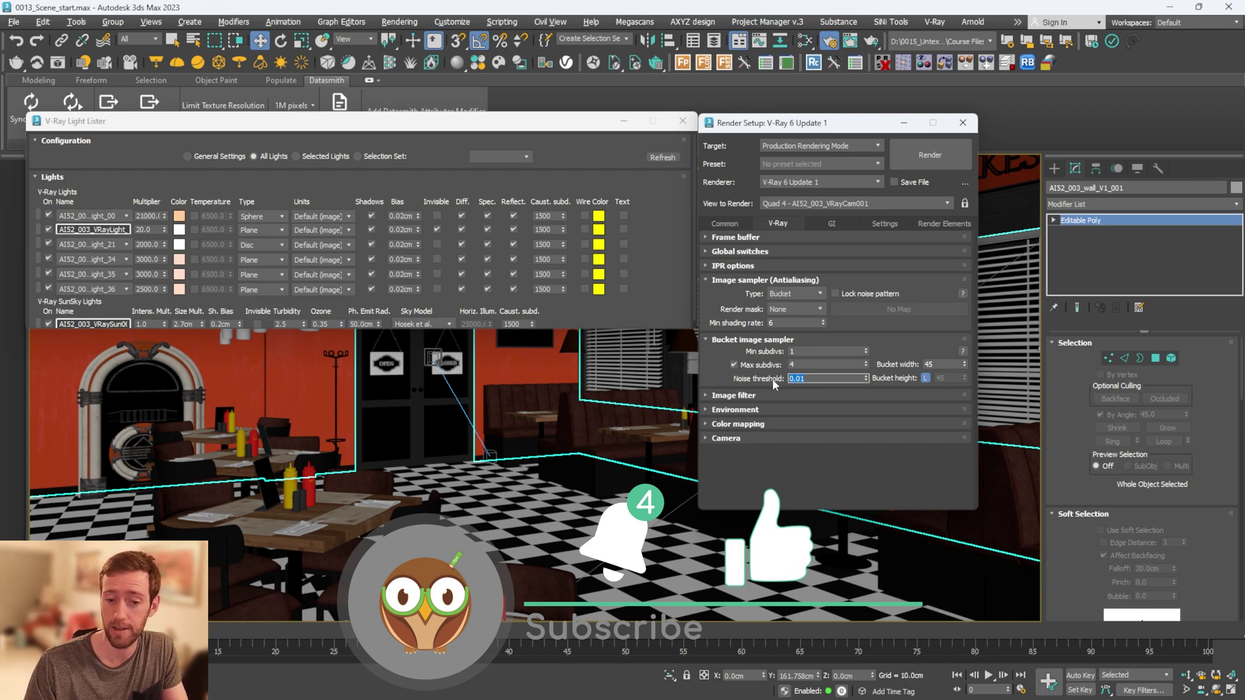
{"action": "left_click", "coordinate": [812, 379]}
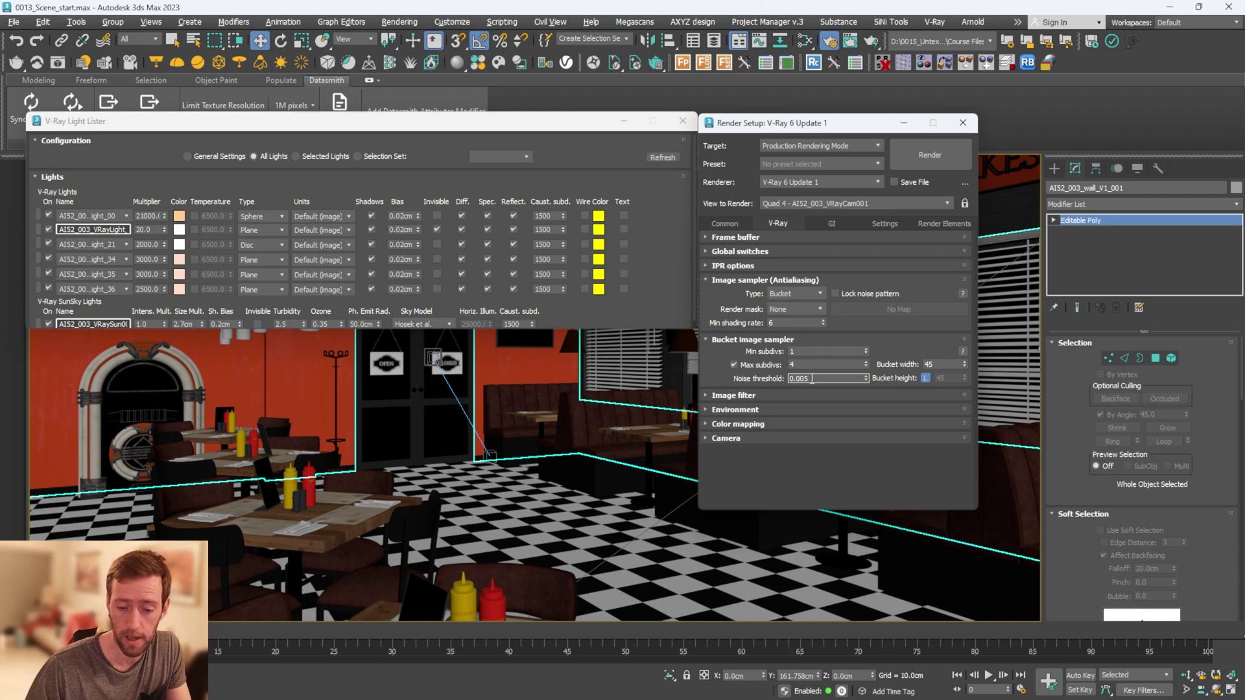
{"action": "left_click_drag", "start_coordinate": [553, 120], "coordinate": [612, 108]}
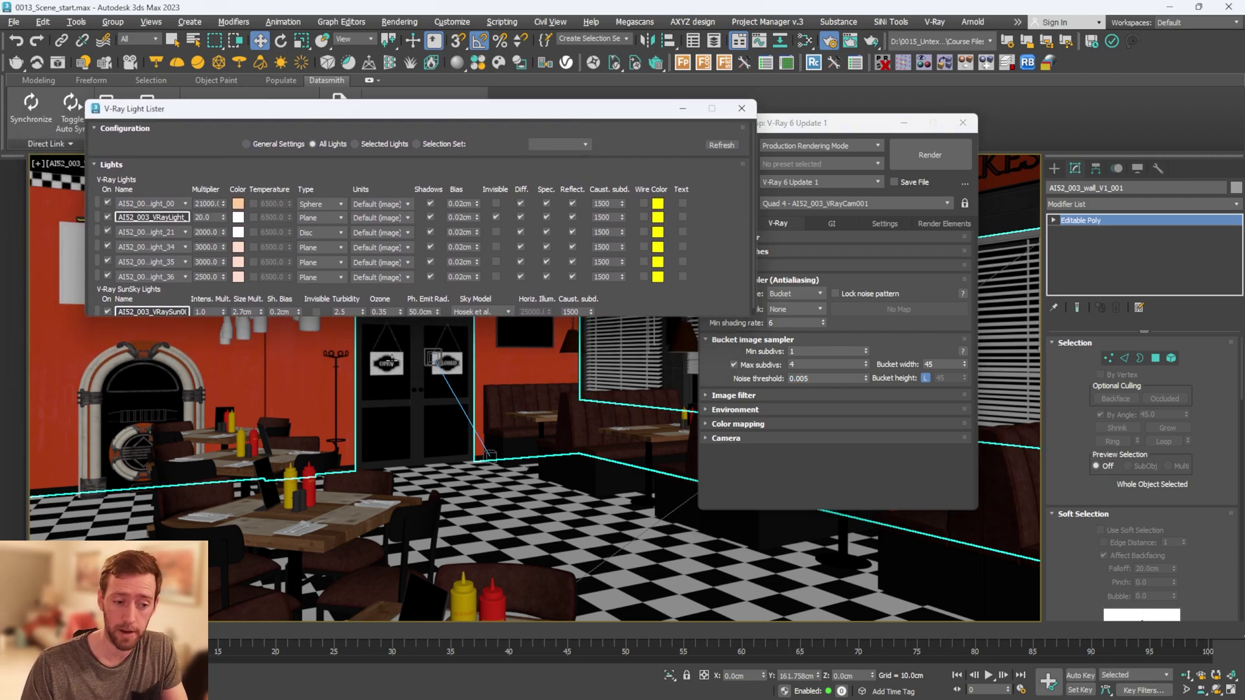
- Reopen and close the wall's V-Ray properties, then view the Brute force / Light cache GI settings
{"action": "right_click", "coordinate": [297, 360]}
{"action": "left_click", "coordinate": [349, 550]}
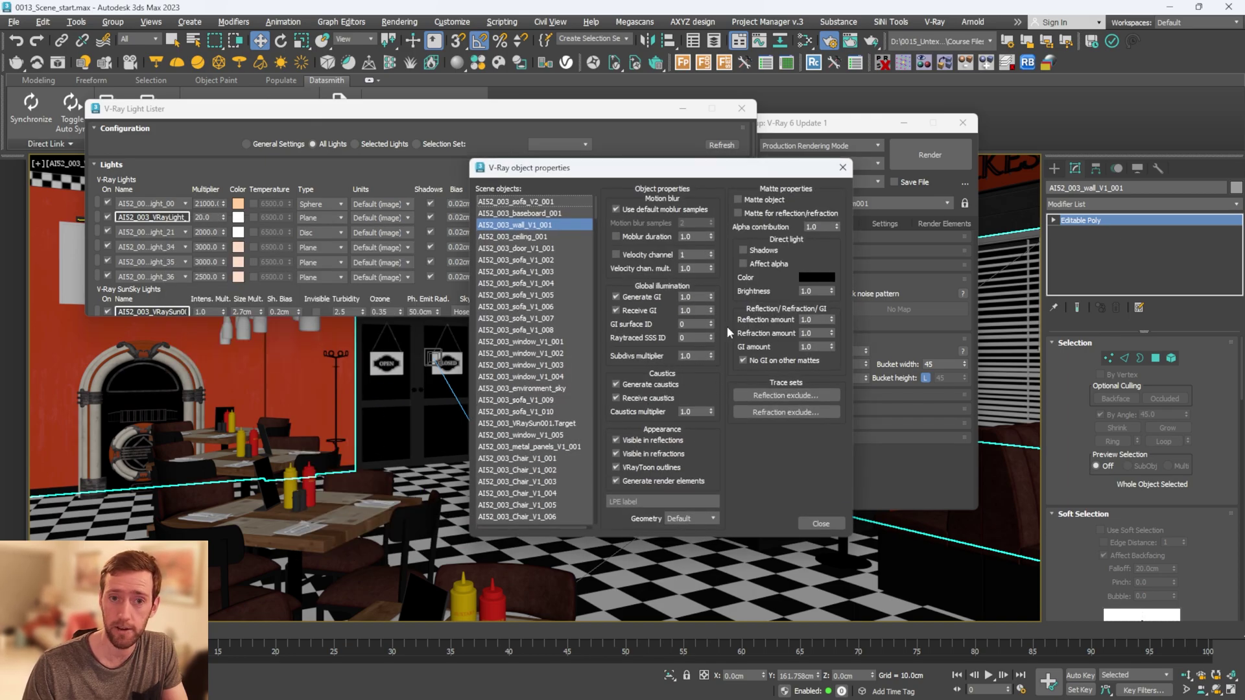
{"action": "left_click", "coordinate": [840, 168]}
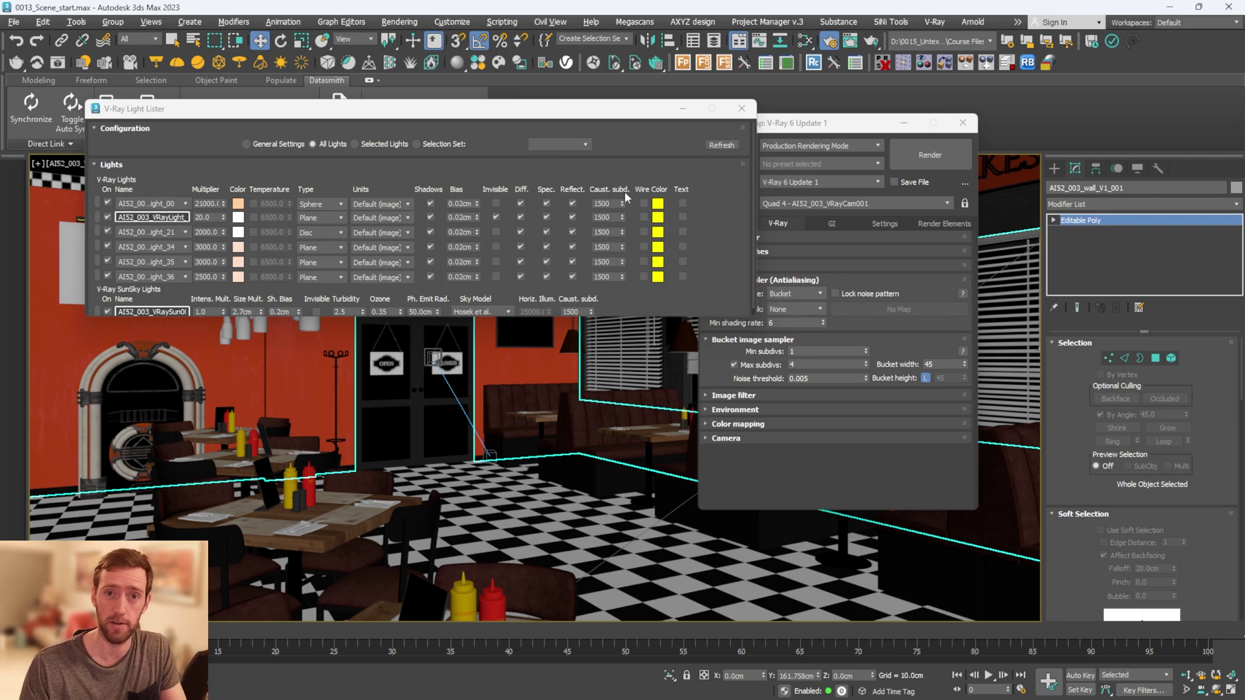
{"action": "left_click_drag", "start_coordinate": [512, 113], "coordinate": [478, 132]}
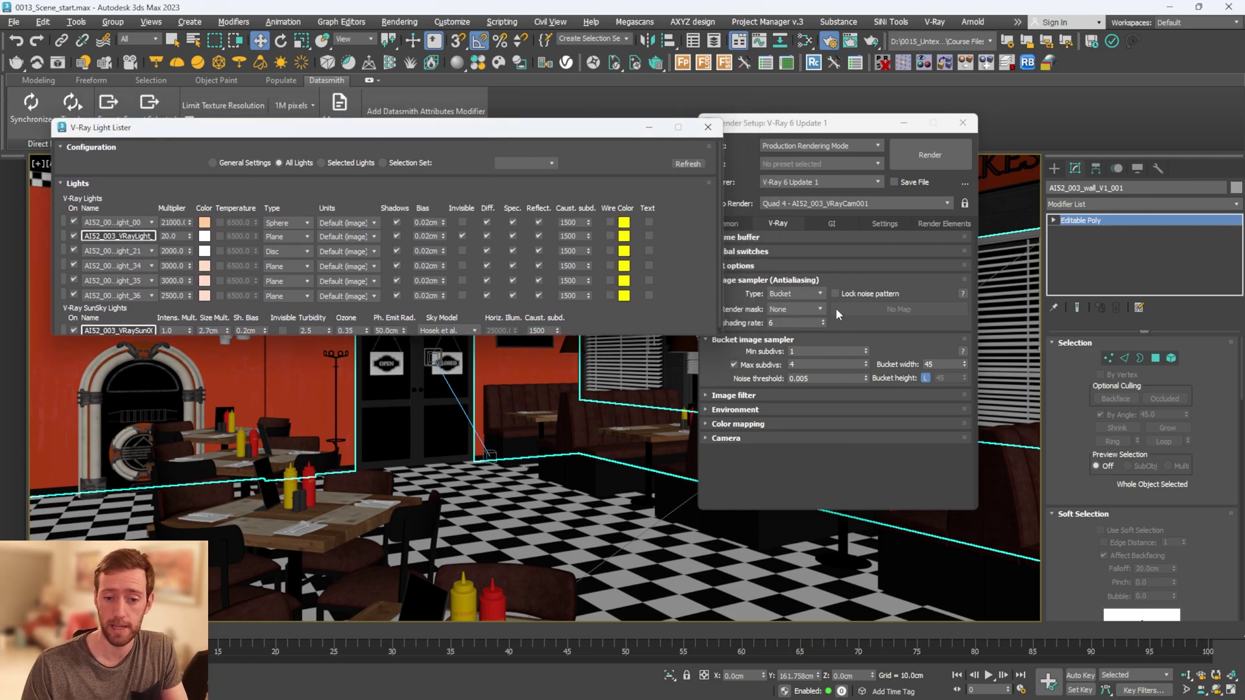
{"action": "left_click", "coordinate": [833, 224]}
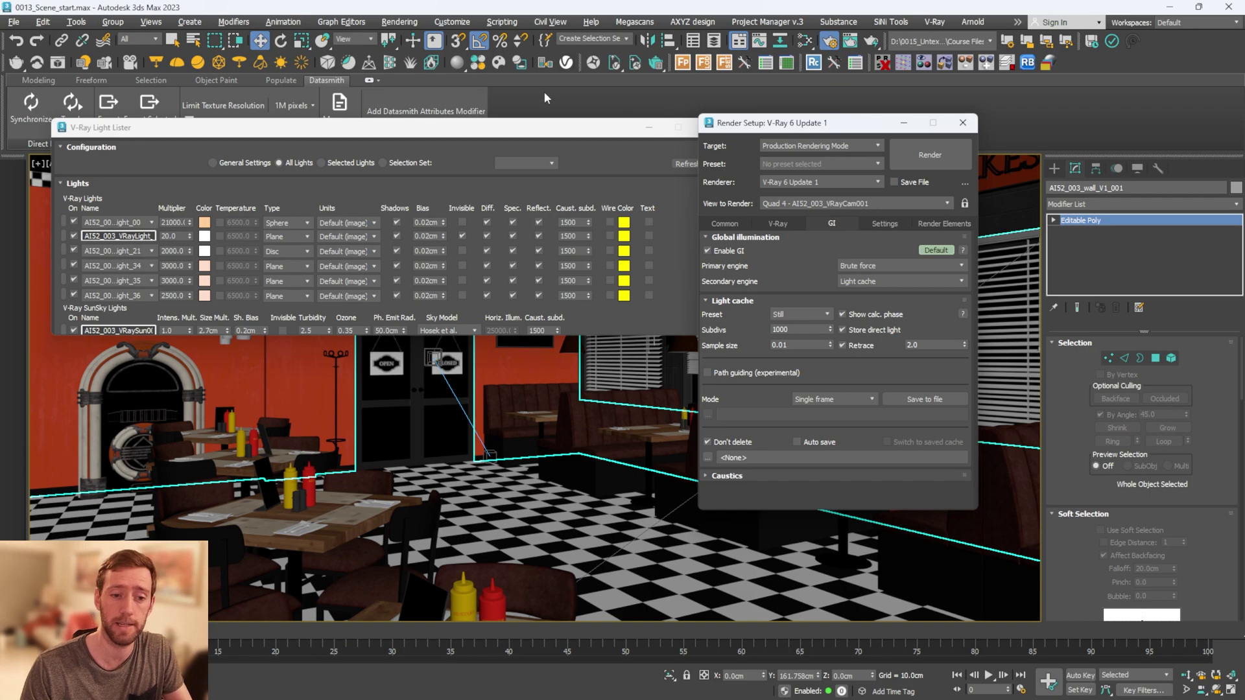
{"action": "left_click_drag", "start_coordinate": [454, 127], "coordinate": [476, 130]}
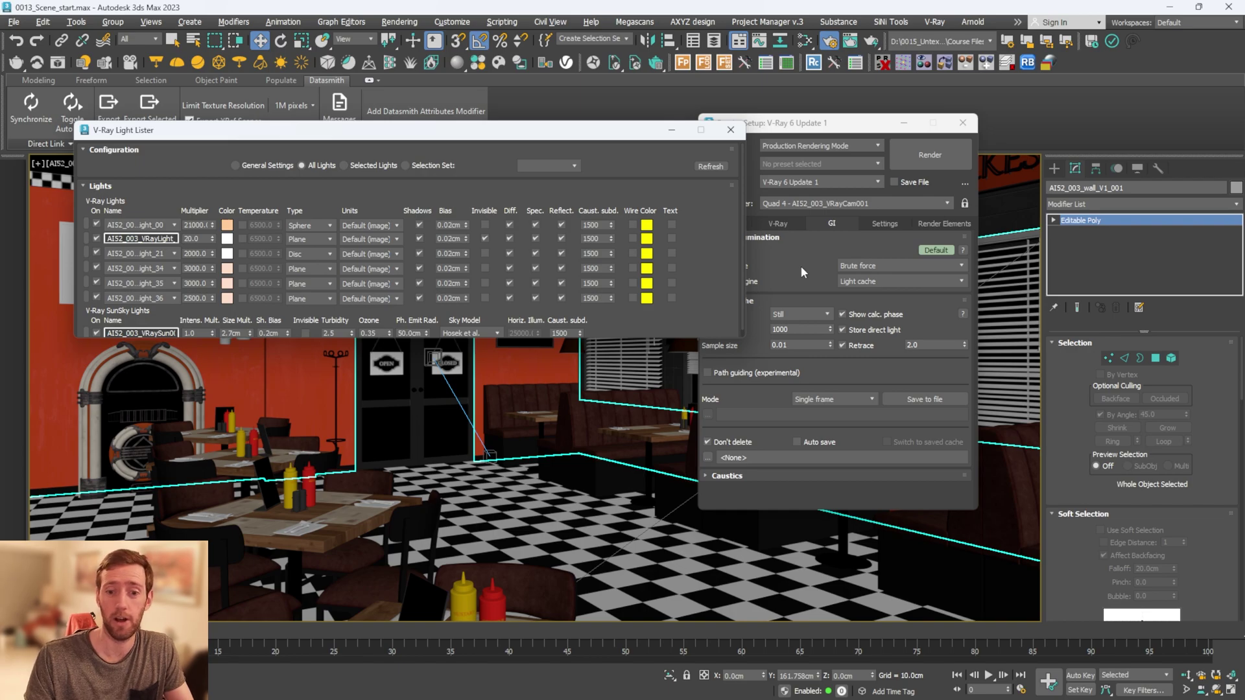
{"action": "mouse_move", "coordinate": [829, 130]}
{"action": "left_mouse_down"}
{"action": "mouse_move", "coordinate": [804, 163]}
{"action": "mouse_move", "coordinate": [828, 138]}
{"action": "left_mouse_up"}
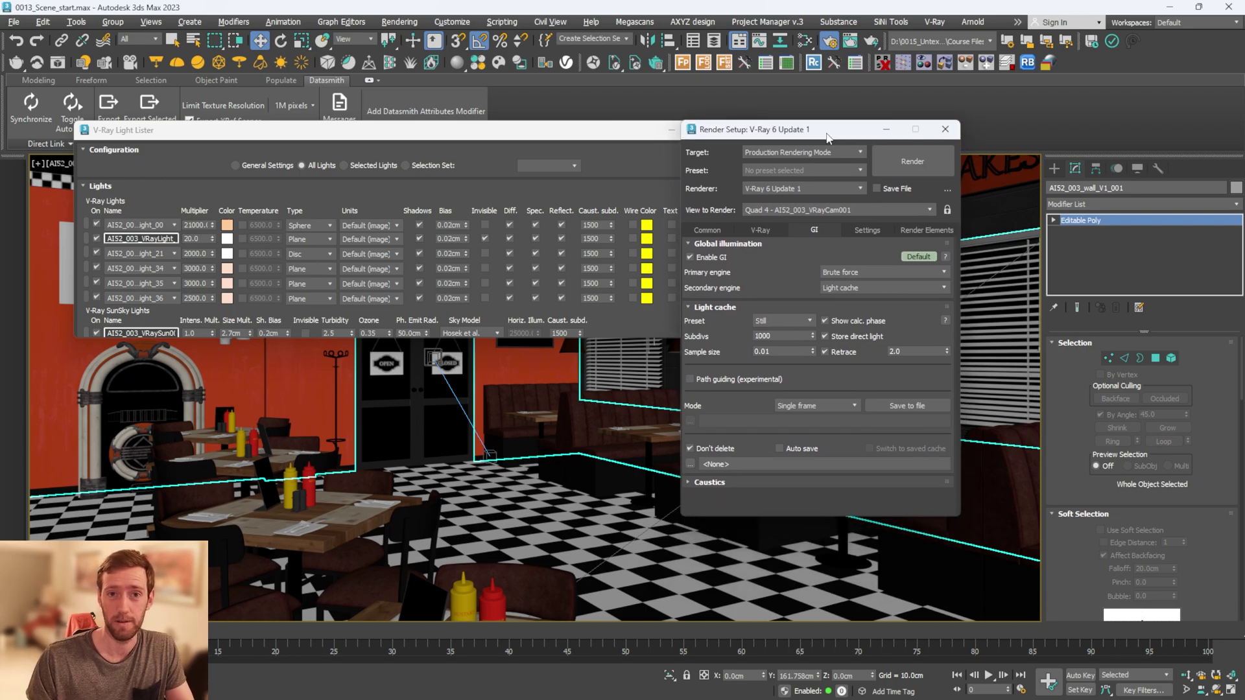